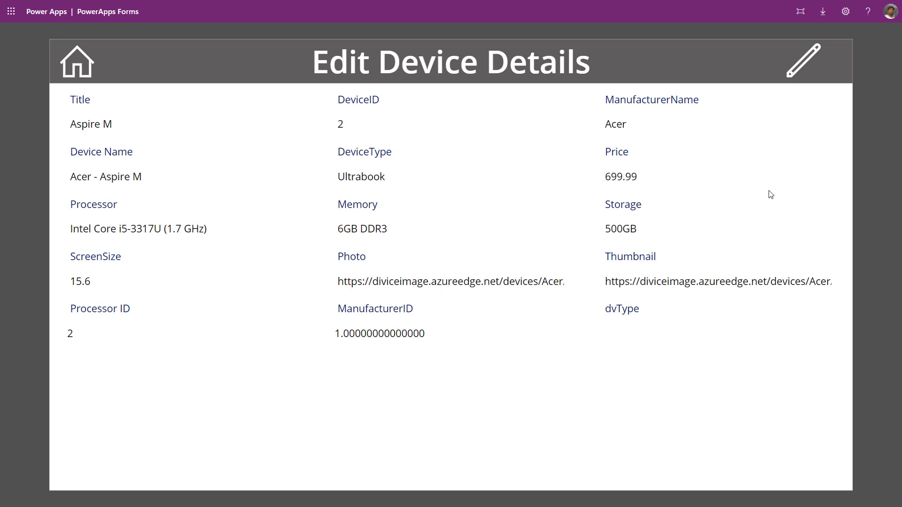
Examine the running app's device edit form, home screen and device inventory list
{"action": "left_click", "coordinate": [797, 63]}
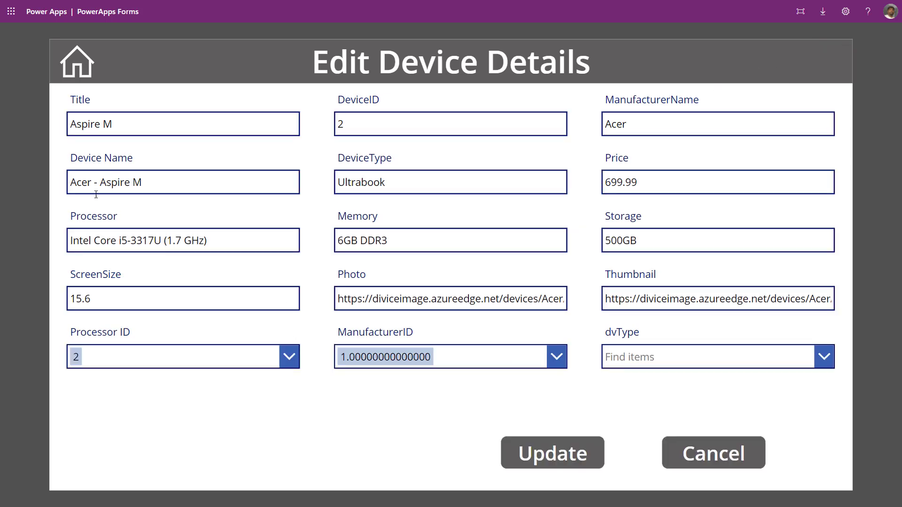
{"action": "left_click", "coordinate": [77, 62]}
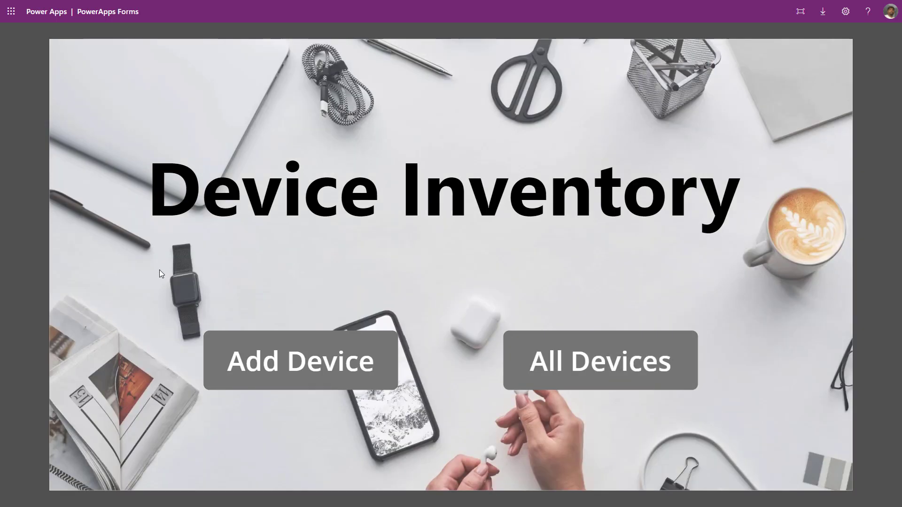
{"action": "left_click", "coordinate": [279, 378]}
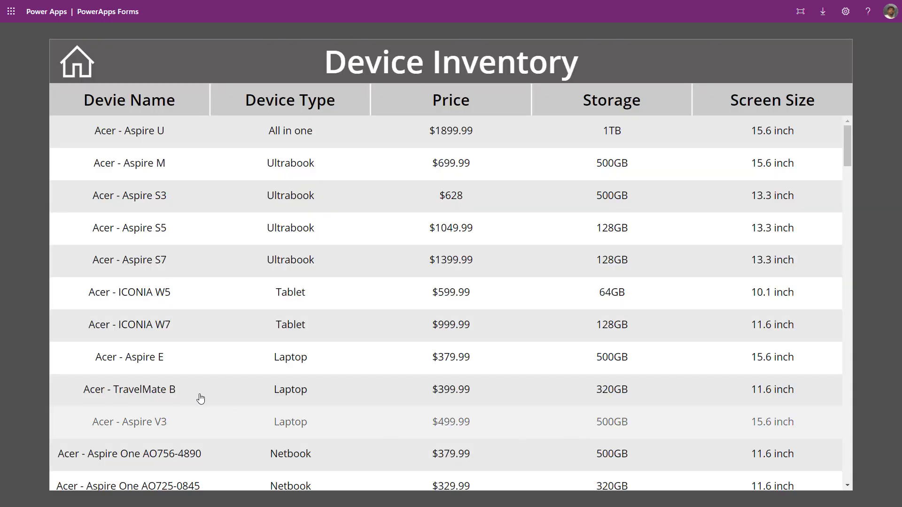
{"action": "scroll", "coordinate": [487, 450], "scroll_direction": "down", "scroll_amount": 10}
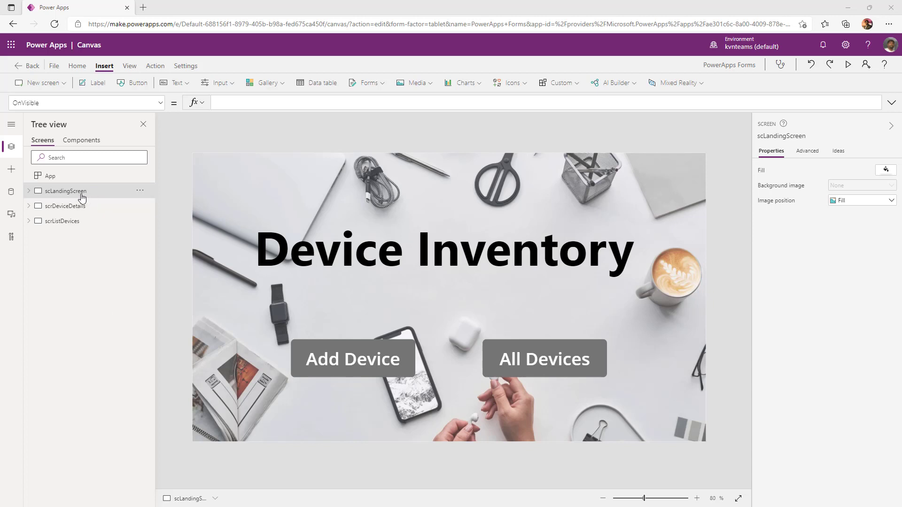
Review the device details screen and the device list screen in the app editor
{"action": "left_click", "coordinate": [87, 207]}
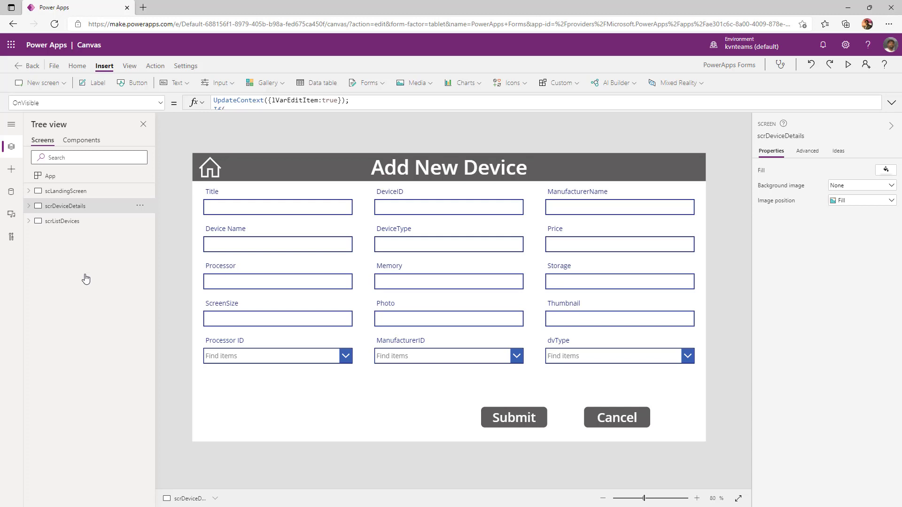
{"action": "left_click", "coordinate": [57, 223]}
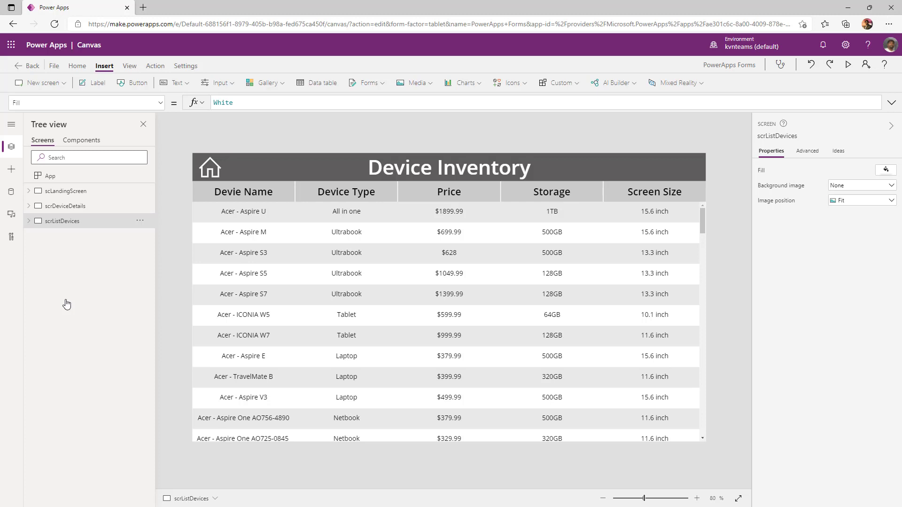
{"action": "left_click", "coordinate": [66, 206]}
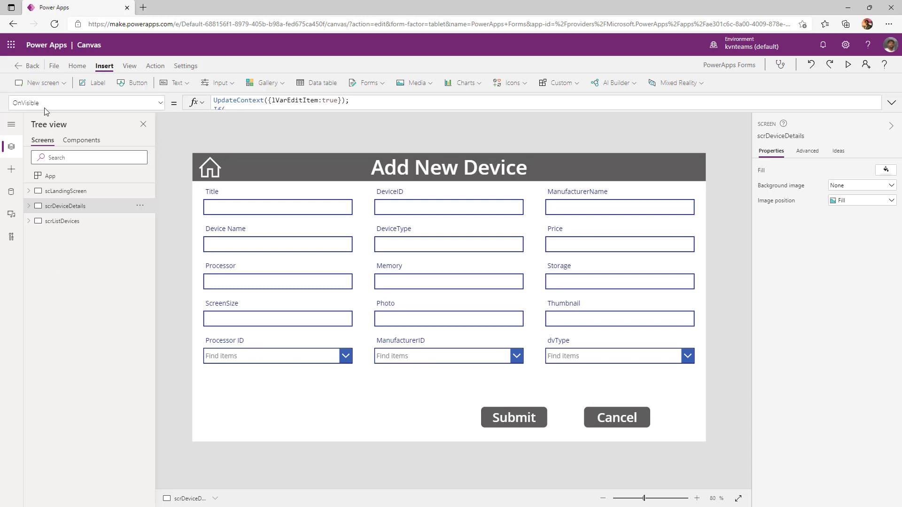
Add a blank screen to the app and insert an edit form on it
{"action": "left_click", "coordinate": [45, 85]}
{"action": "left_click", "coordinate": [35, 121]}
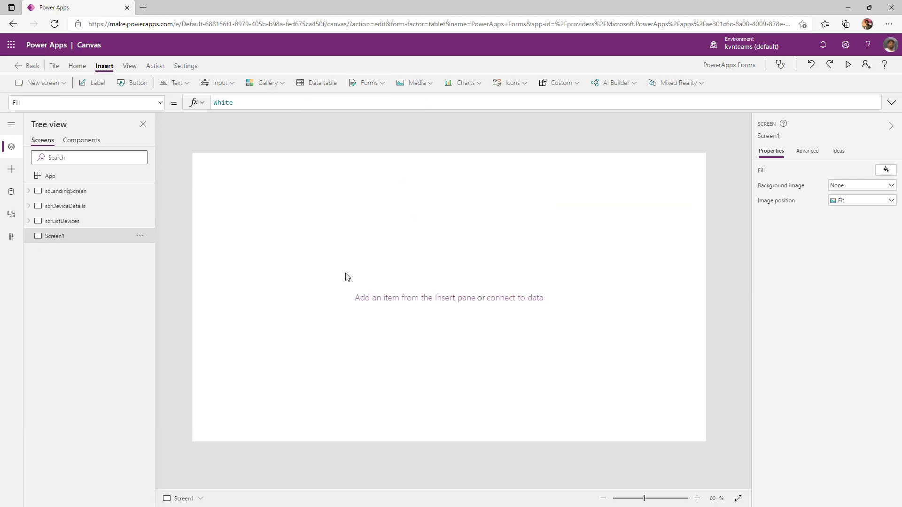
{"action": "left_click", "coordinate": [367, 82]}
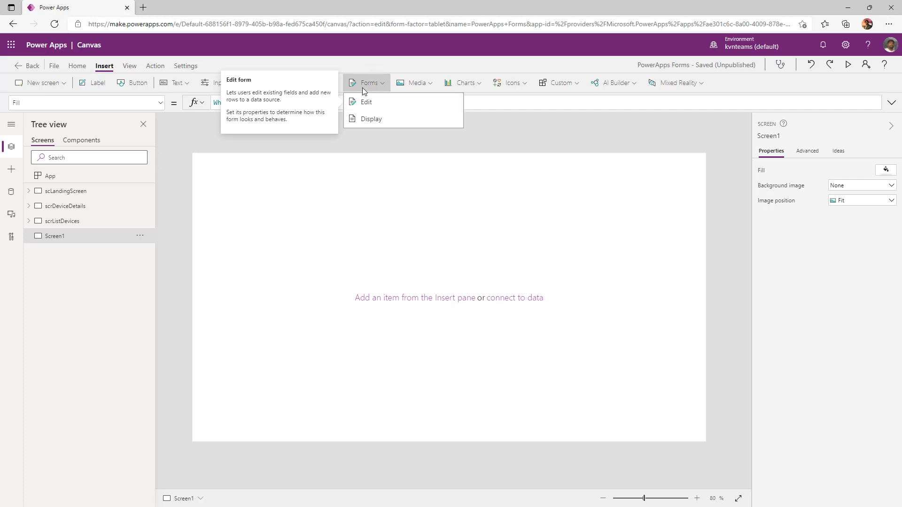
{"action": "left_click", "coordinate": [381, 103]}
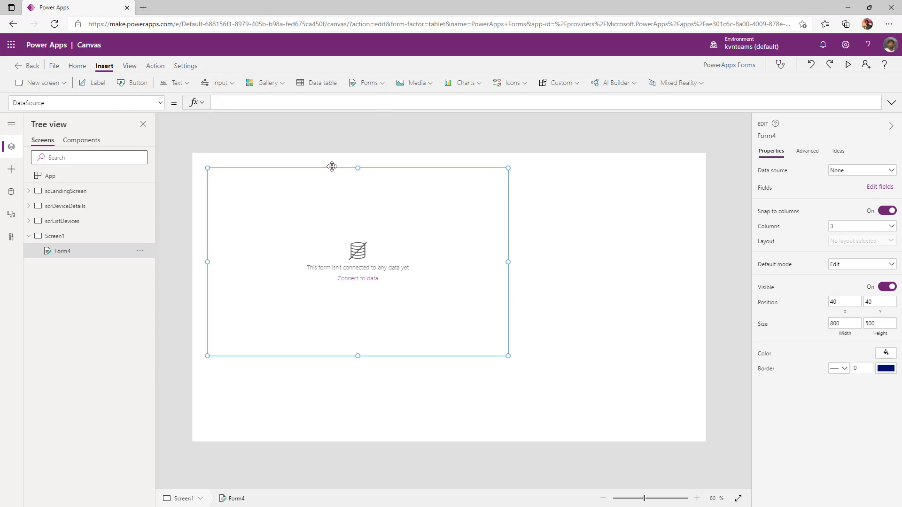
Move the form to about X 220, Y 80 and connect it to the Device Information data source
{"action": "left_click_drag", "start_coordinate": [332, 166], "coordinate": [399, 182]}
{"action": "left_click", "coordinate": [853, 174]}
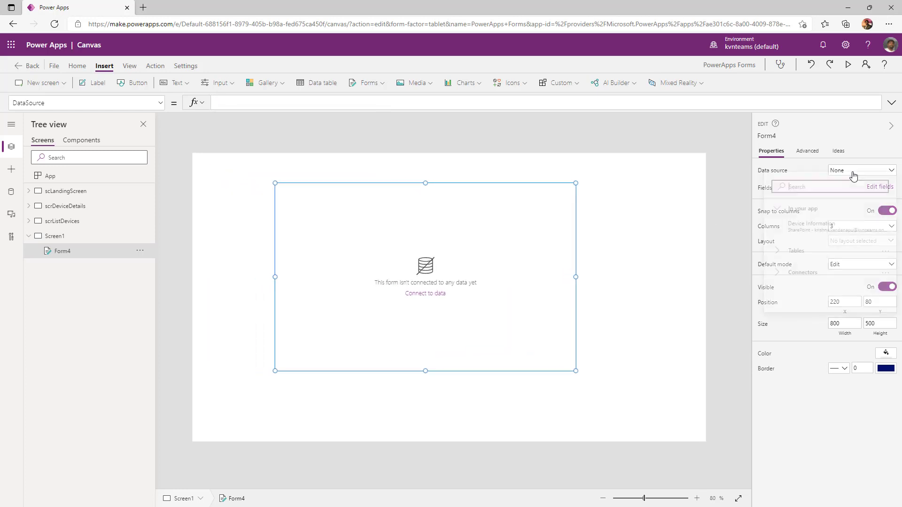
{"action": "left_click", "coordinate": [799, 231]}
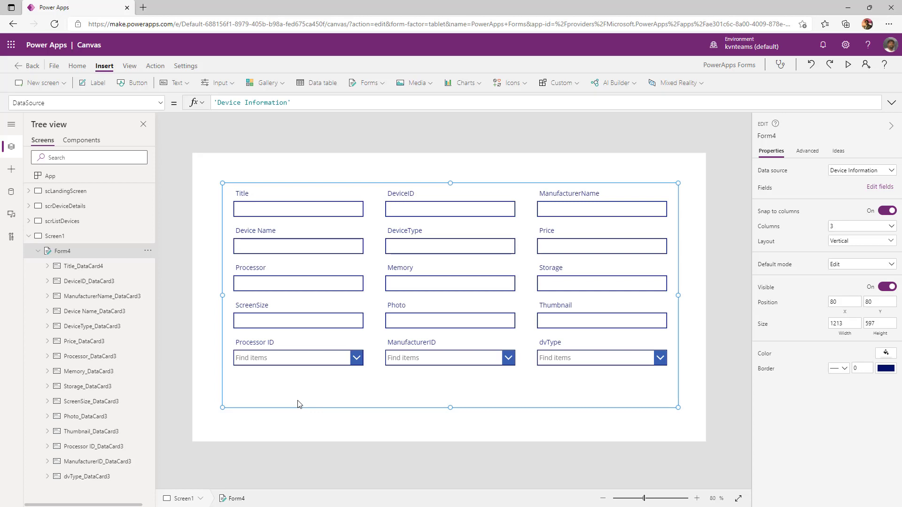
Set the form's default mode to FormMode.New and shorten the form to a height of about 524
{"action": "left_click", "coordinate": [772, 265]}
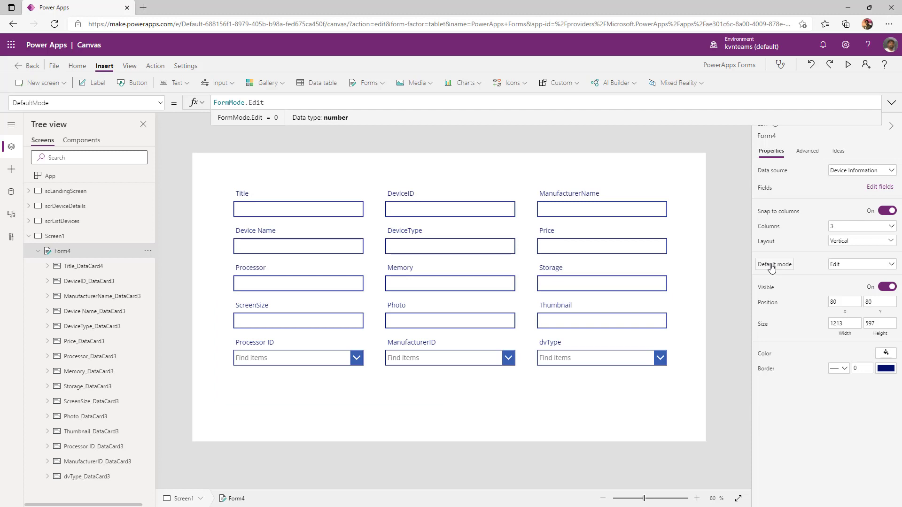
{"action": "key", "text": "ctrl+shift+Left"}
{"action": "type", "text": "New"}
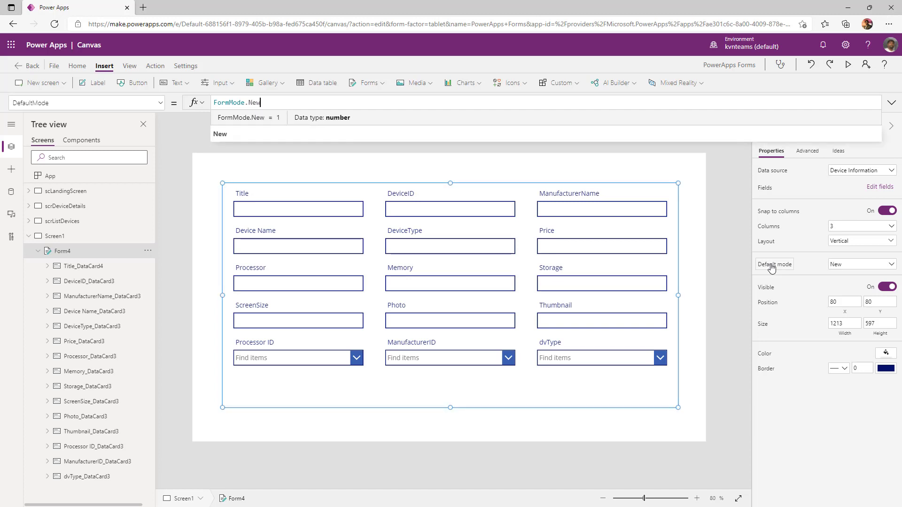
{"action": "left_click_drag", "start_coordinate": [450, 407], "coordinate": [469, 379]}
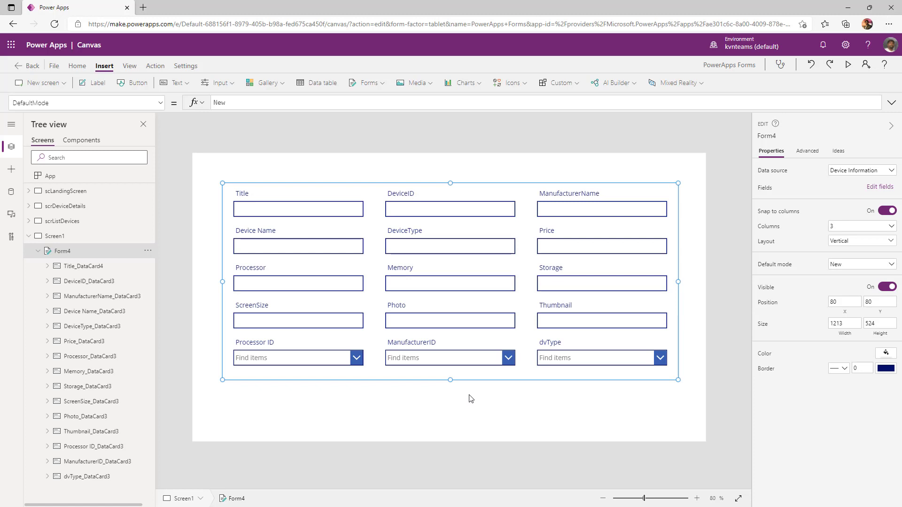
{"action": "left_click", "coordinate": [484, 405]}
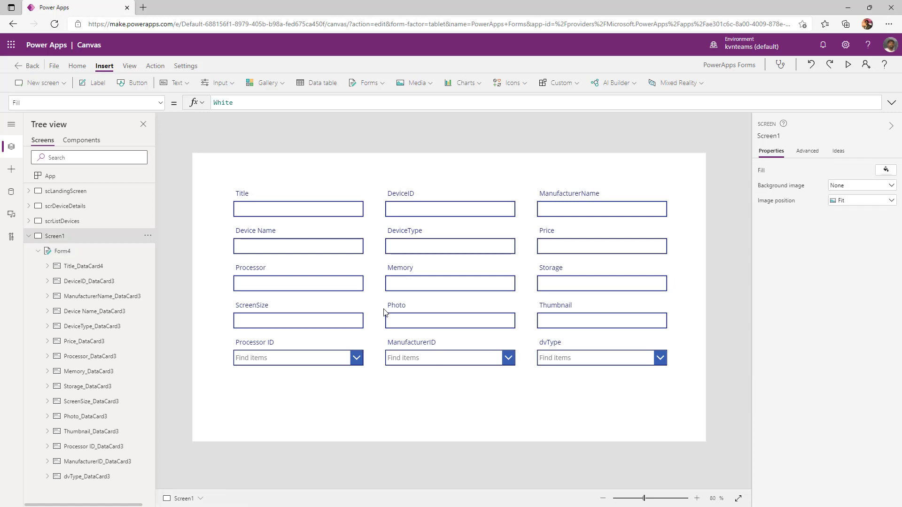
Add a Submit button below the form and set its OnSelect formula to SubmitForm(Form4)
{"action": "left_click", "coordinate": [122, 83]}
{"action": "left_click_drag", "start_coordinate": [232, 171], "coordinate": [528, 405]}
{"action": "double_click", "coordinate": [262, 102]}
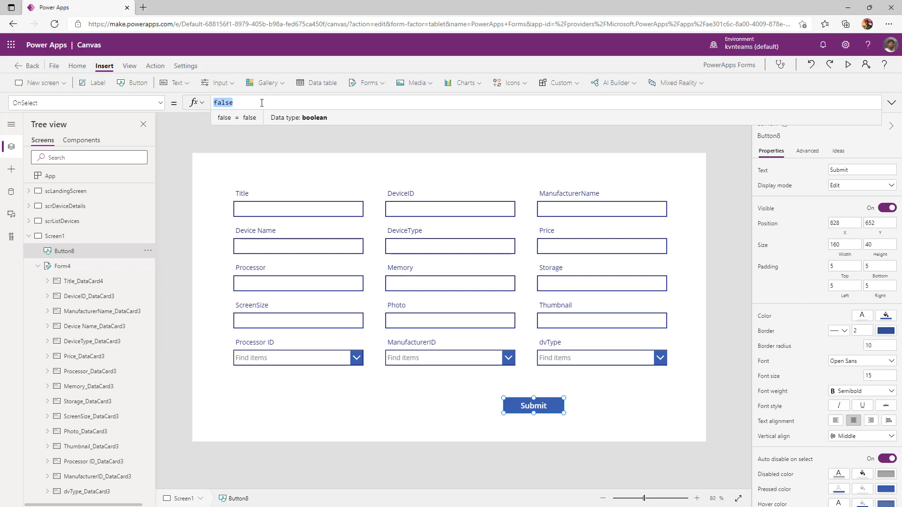
{"action": "type", "text": "SubmitForm(Form4"}
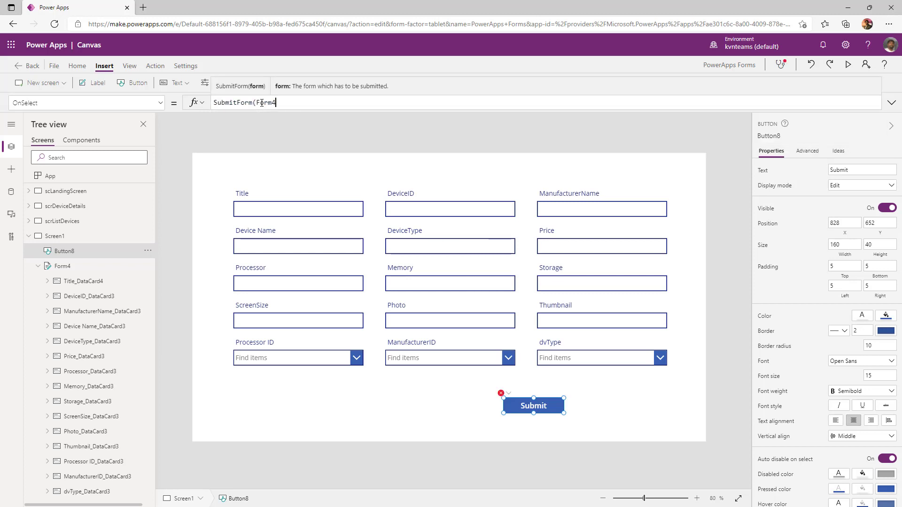
{"action": "type", "text": ")"}
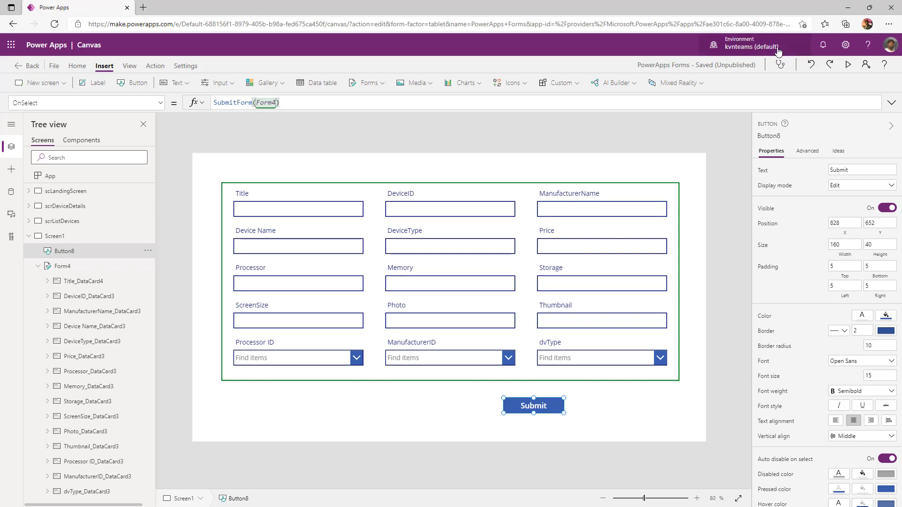
Preview the app and enter title Sample Device, DeviceID 123 and manufacturer samsung in the form
{"action": "left_click", "coordinate": [848, 64]}
{"action": "left_click", "coordinate": [233, 149]}
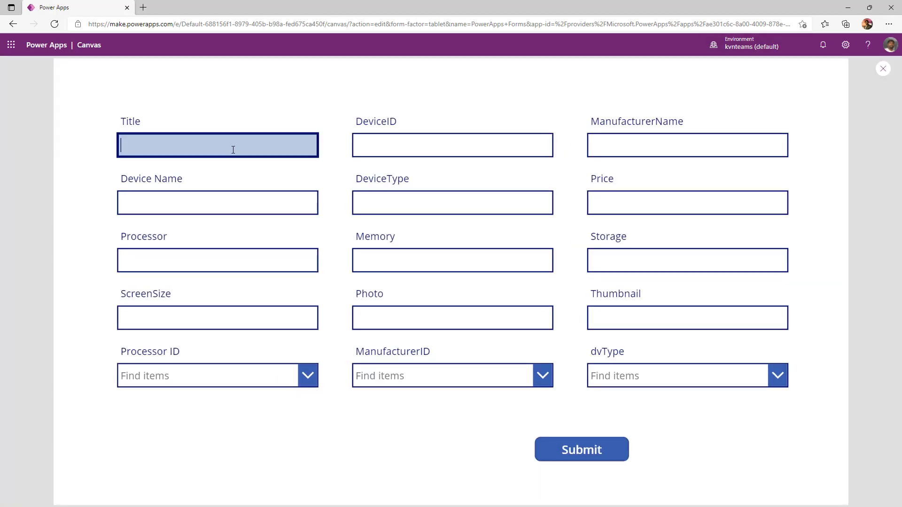
{"action": "type", "text": "Sample Device"}
{"action": "key", "text": "Tab"}
{"action": "key", "text": "shift+Tab"}
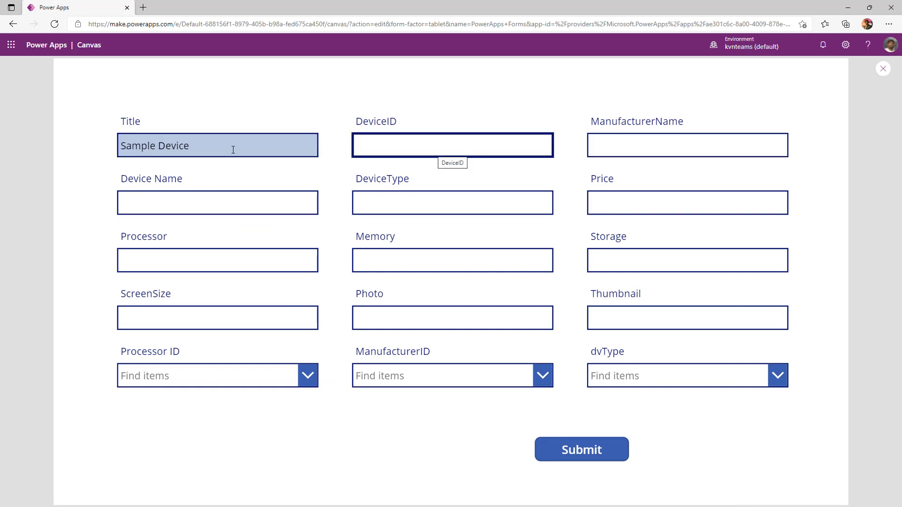
{"action": "type", "text": "123"}
{"action": "key", "text": "Tab"}
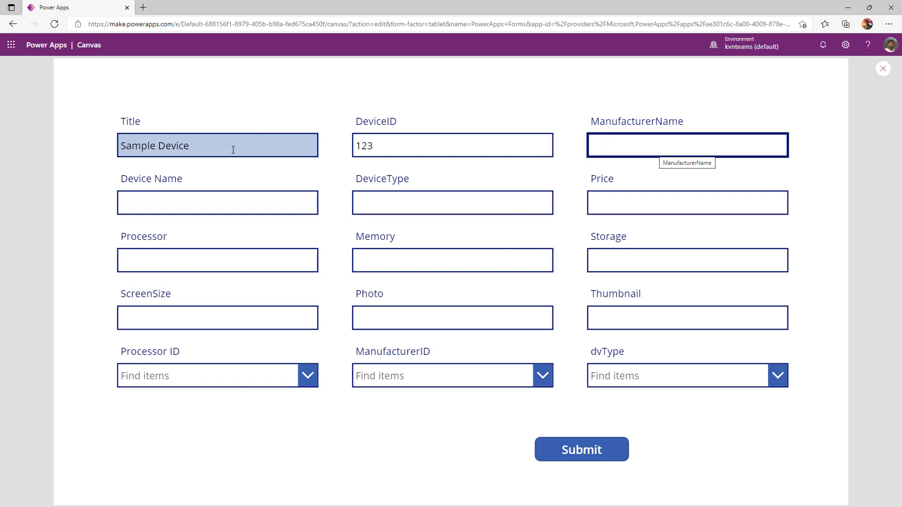
{"action": "type", "text": "samsung"}
{"action": "key", "text": "Tab"}
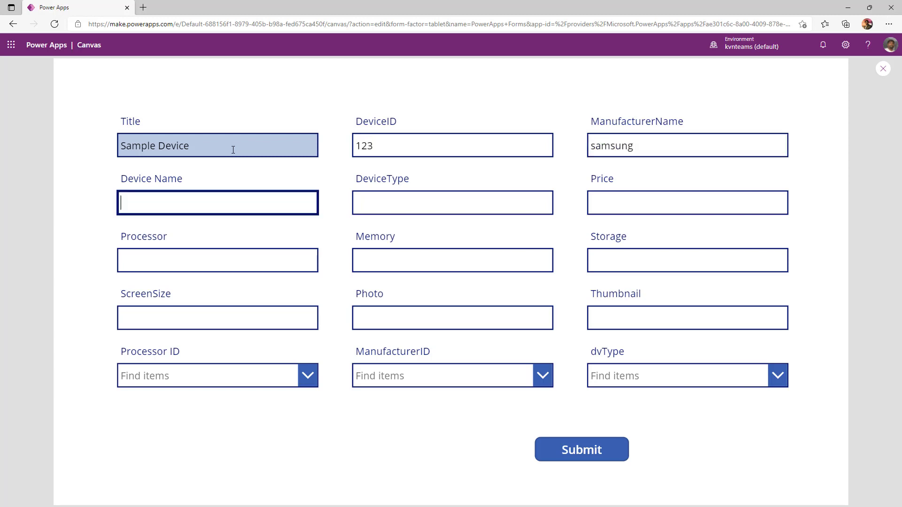
Enter device name Mobile and price 15003, submit the form and leave the preview
{"action": "key", "text": "Tab"}
{"action": "key", "text": "shift+Tab"}
{"action": "type", "text": "Mobile"}
{"action": "key", "text": "Tab"}
{"action": "key", "text": "Tab"}
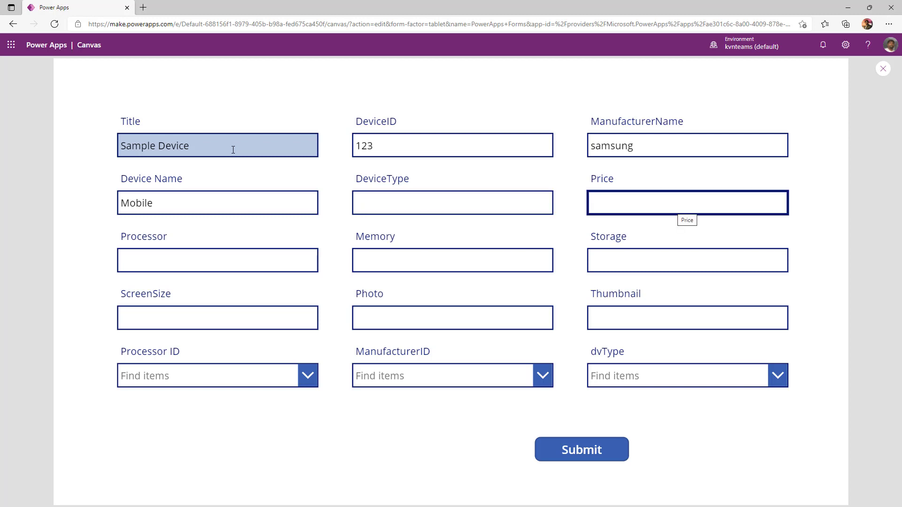
{"action": "type", "text": "15003"}
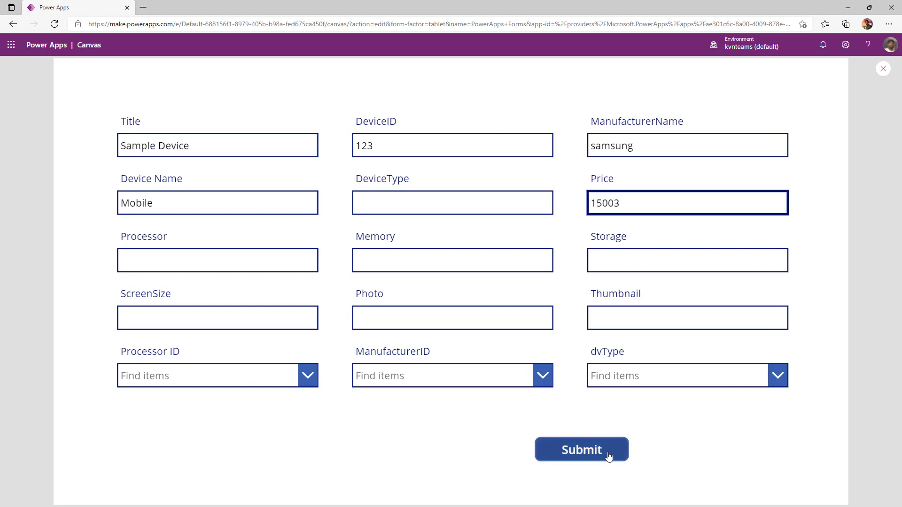
{"action": "left_click", "coordinate": [609, 456]}
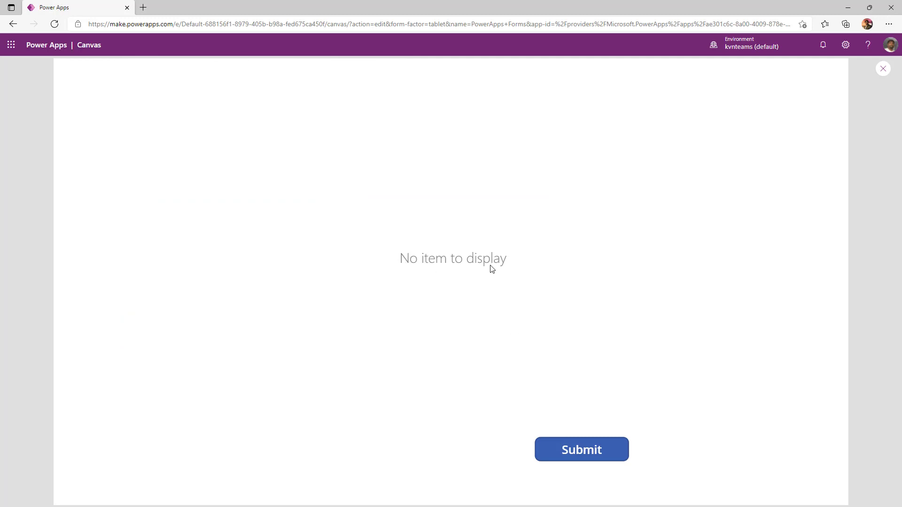
{"action": "key", "text": "Escape"}
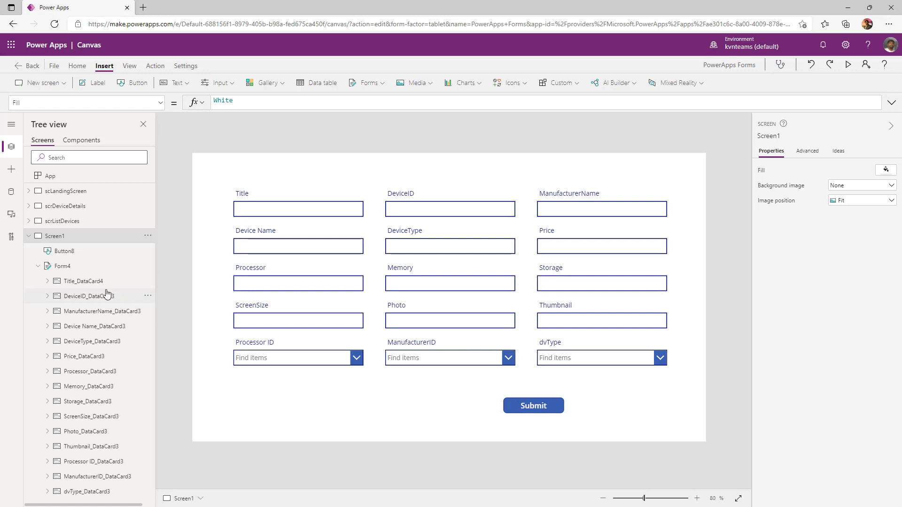
Show the Item property of the edit form on the new screen
{"action": "left_click", "coordinate": [88, 266]}
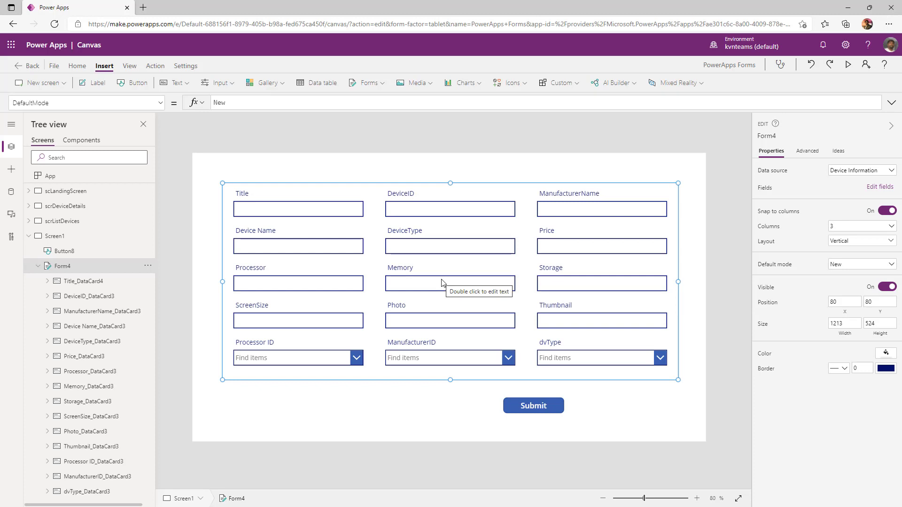
{"action": "left_click", "coordinate": [102, 105]}
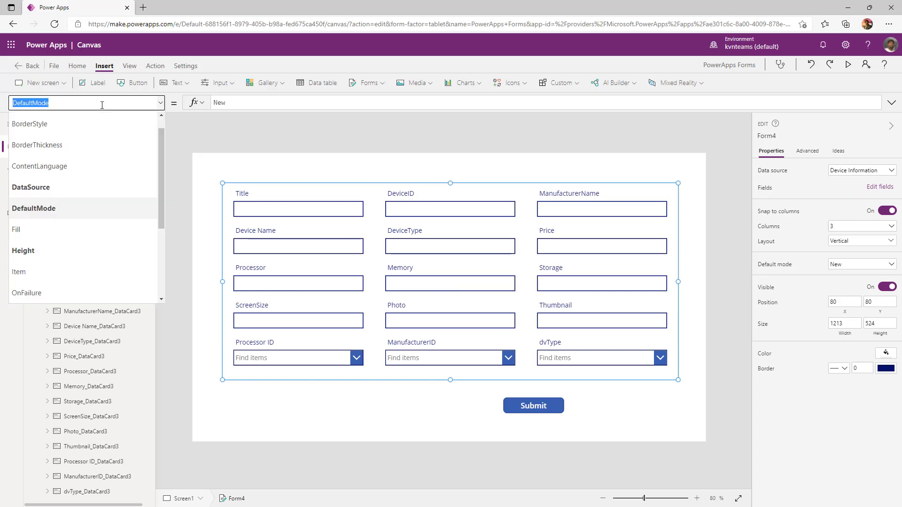
{"action": "left_click", "coordinate": [69, 272]}
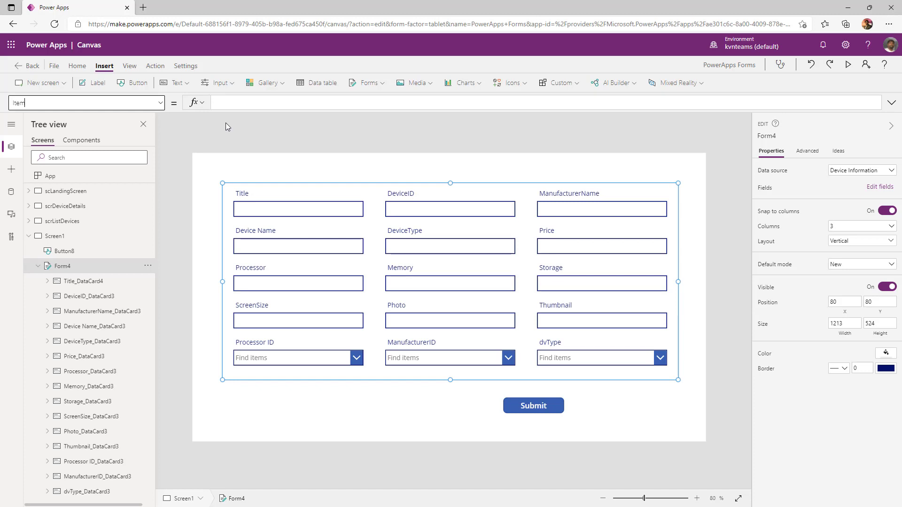
Set the edit form's OnSuccess formula to UpdateContext({lvarRecSubmitted:Form4.LastSubmit})
{"action": "left_click", "coordinate": [71, 103]}
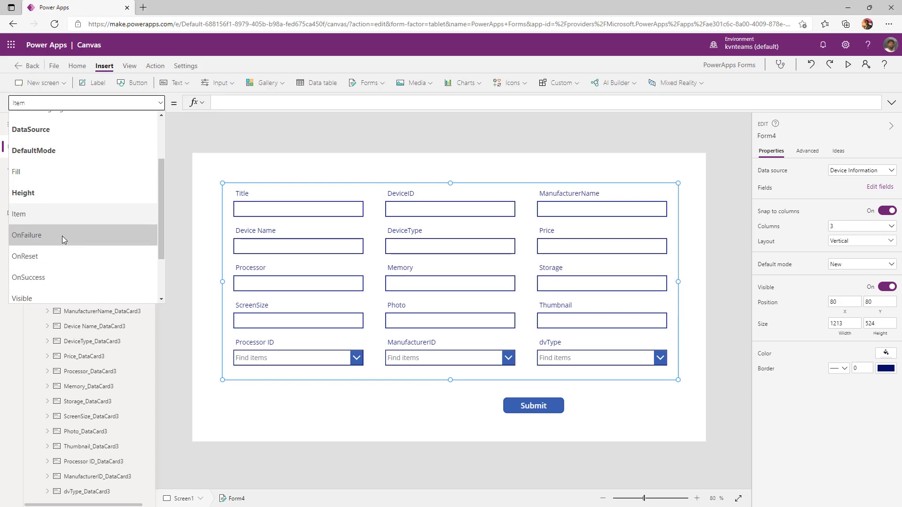
{"action": "left_click", "coordinate": [28, 278]}
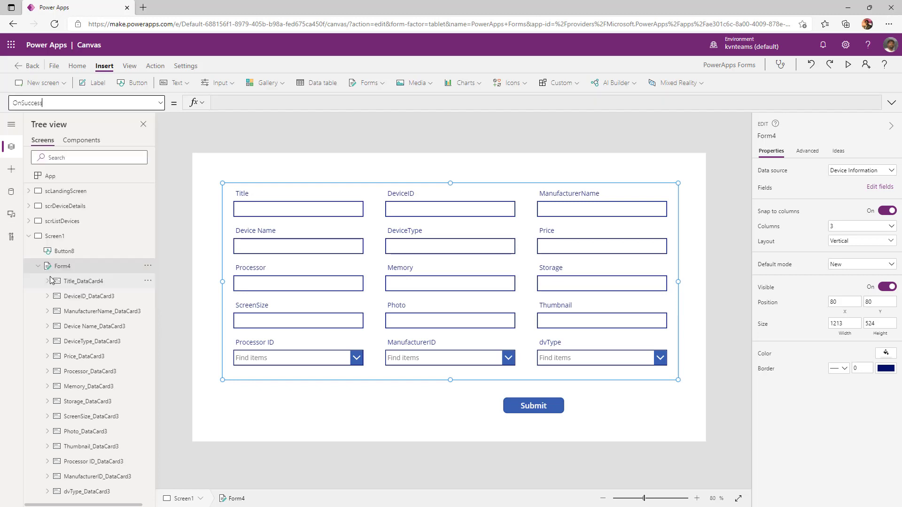
{"action": "double_click", "coordinate": [247, 100]}
{"action": "type", "text": "Update"}
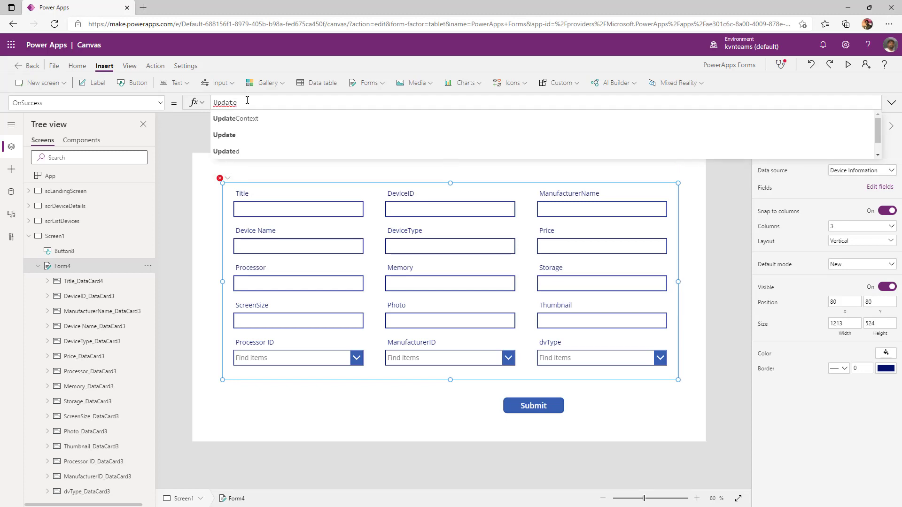
{"action": "key", "text": "Tab"}
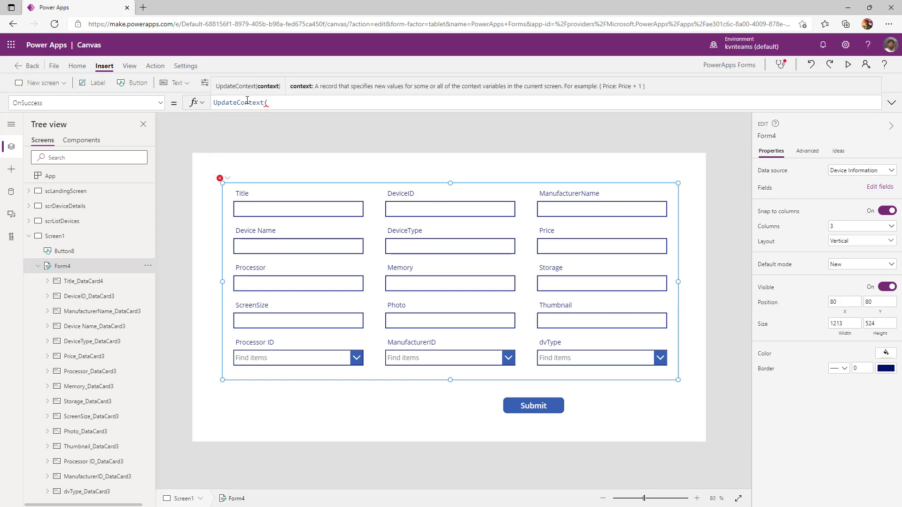
{"action": "type", "text": "{l"}
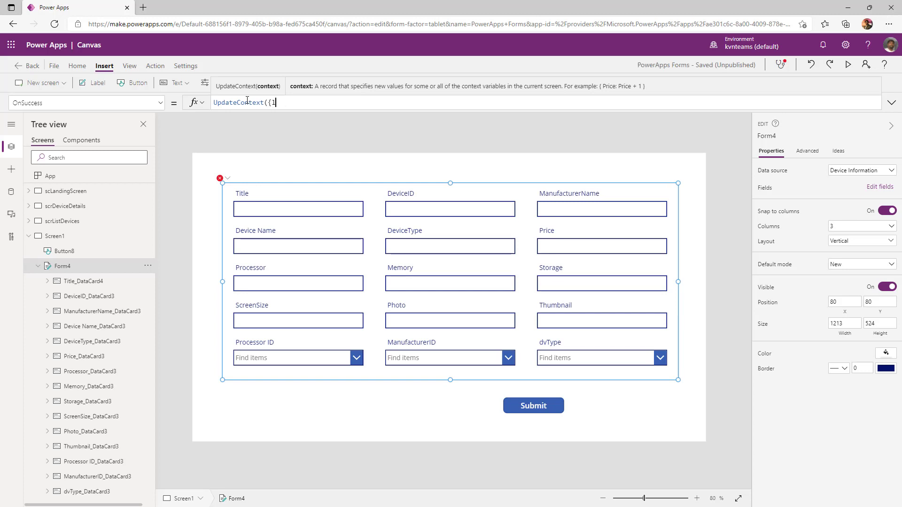
{"action": "type", "text": "varRecSubmitted:Form4"}
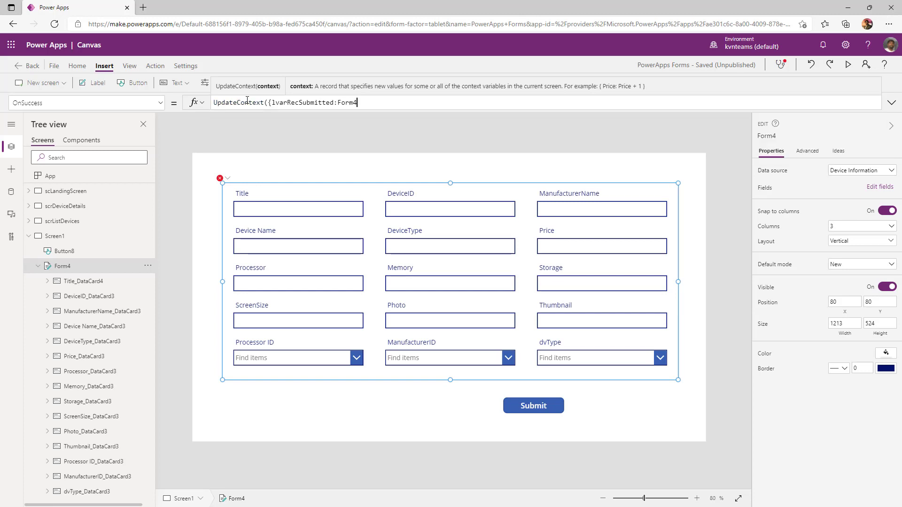
{"action": "type", "text": ".LastSubmit"}
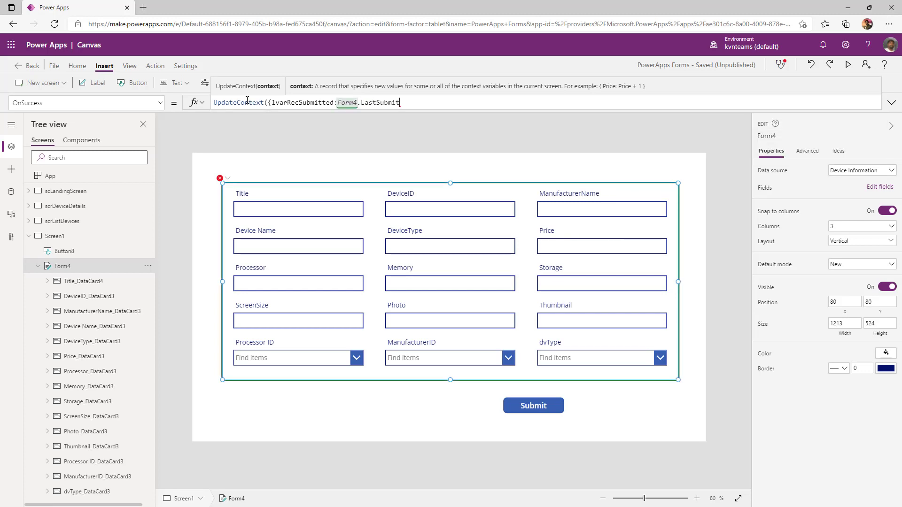
{"action": "type", "text": "})"}
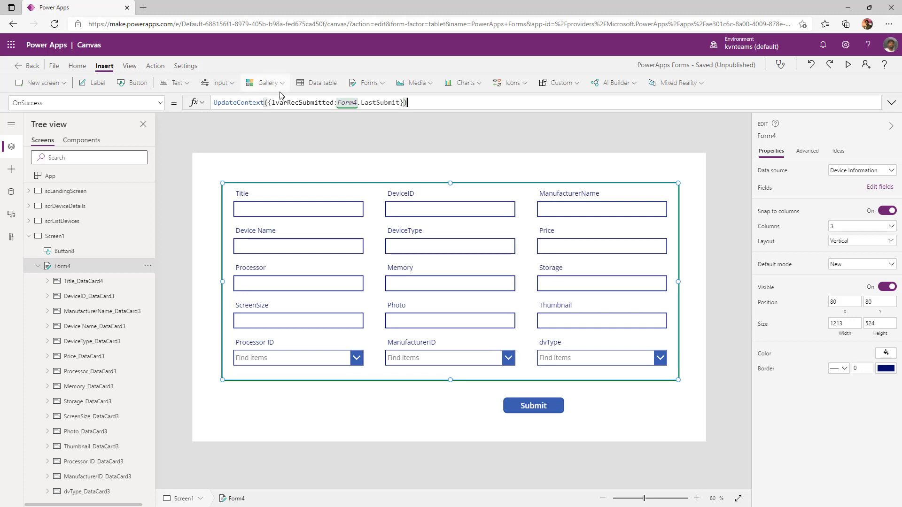
Set the edit form's Item property to lvarRecSubmitted, then check the screen briefly in the app preview
{"action": "double_click", "coordinate": [303, 102]}
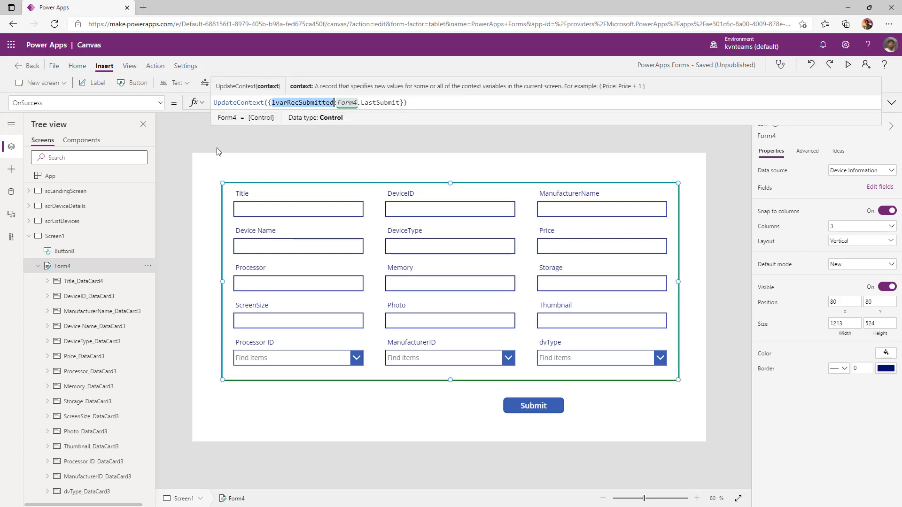
{"action": "left_click", "coordinate": [162, 108]}
{"action": "left_click", "coordinate": [54, 217]}
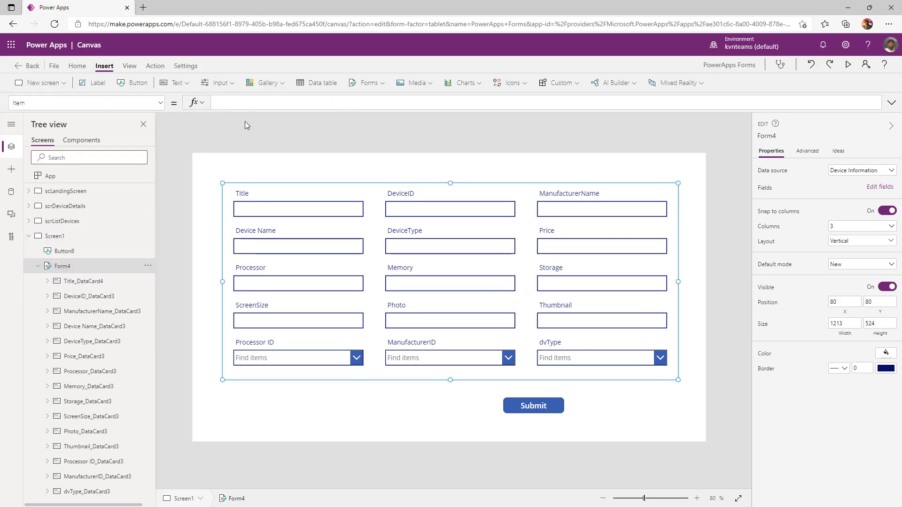
{"action": "type", "text": "lvarRecSubmitted"}
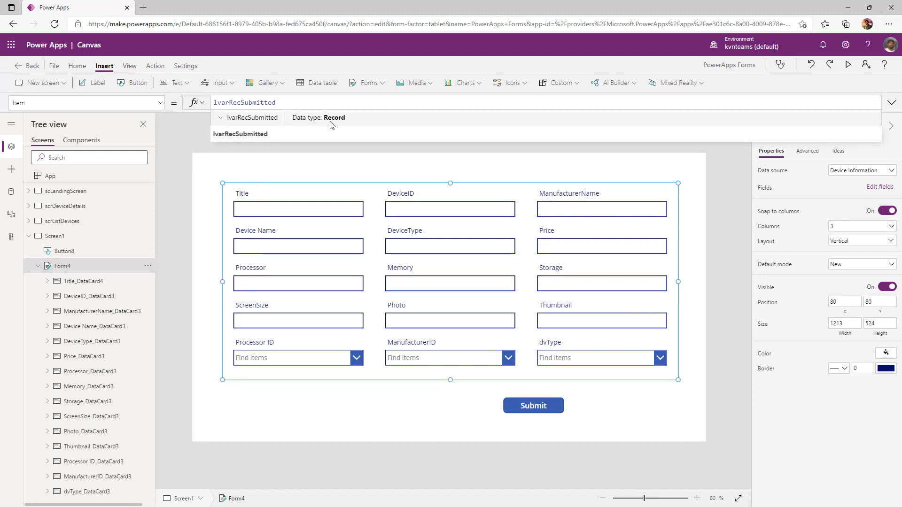
{"action": "left_click", "coordinate": [293, 158]}
{"action": "left_click", "coordinate": [848, 66]}
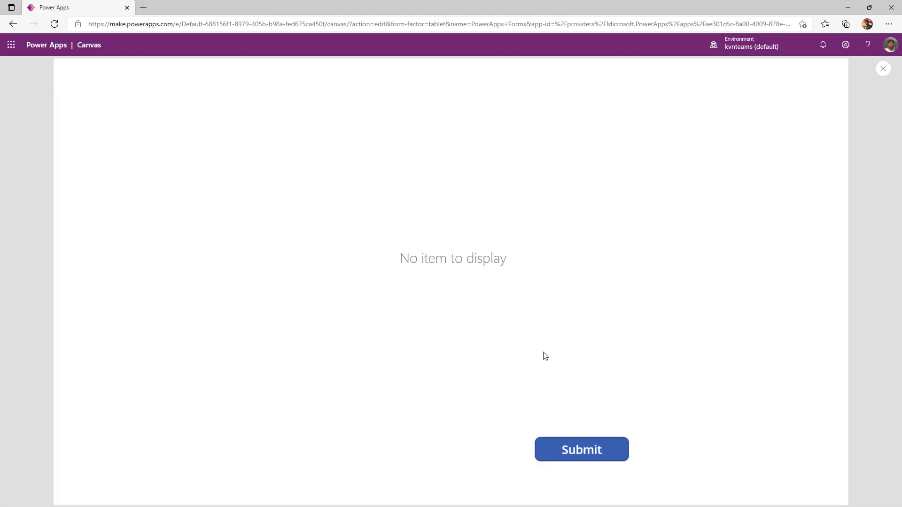
{"action": "key", "text": "Escape"}
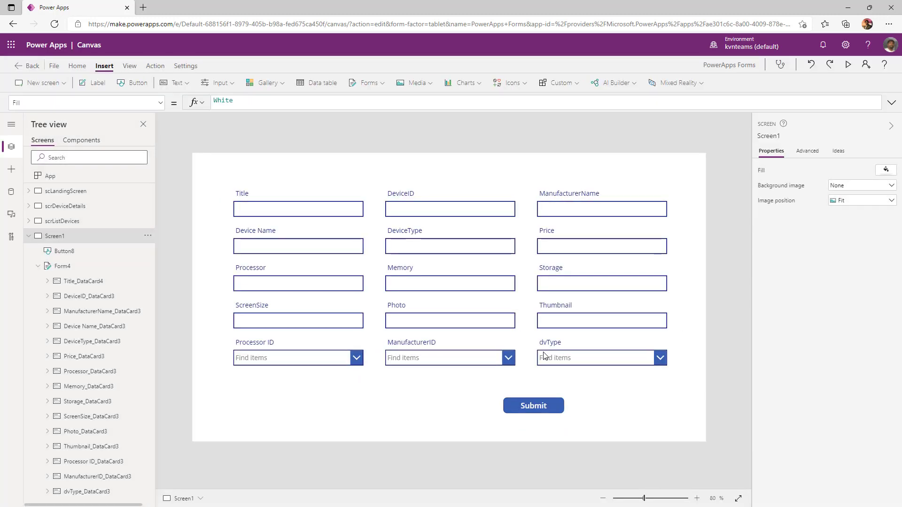
Add a Reload icon in the screen's upper-right corner and set its OnSelect formula to ResetForm(Form4)
{"action": "left_click", "coordinate": [520, 85]}
{"action": "left_click", "coordinate": [509, 104]}
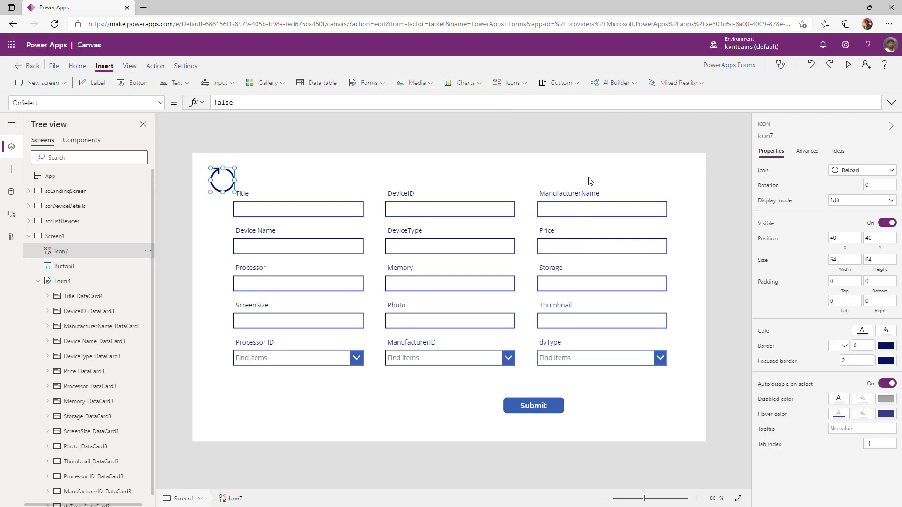
{"action": "left_click_drag", "start_coordinate": [220, 180], "coordinate": [692, 167]}
{"action": "double_click", "coordinate": [223, 103]}
{"action": "type", "text": "ResetForm("}
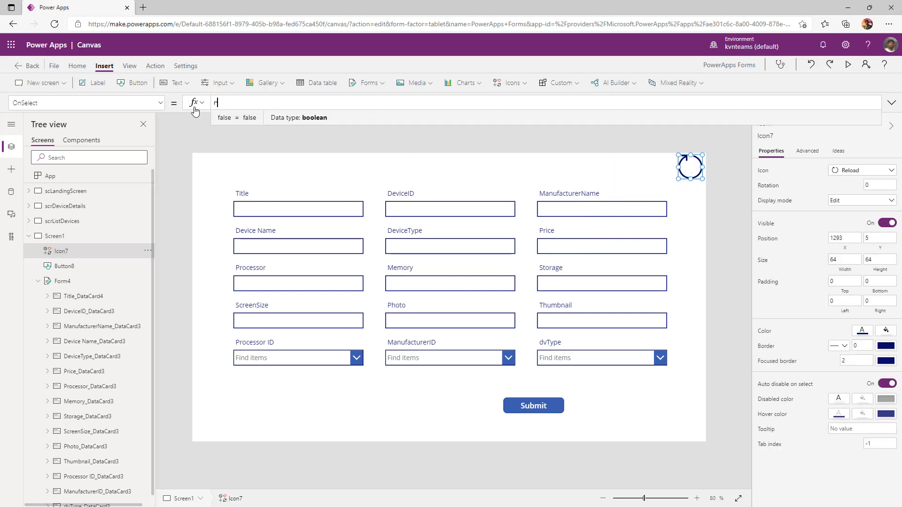
{"action": "type", "text": "Form4)"}
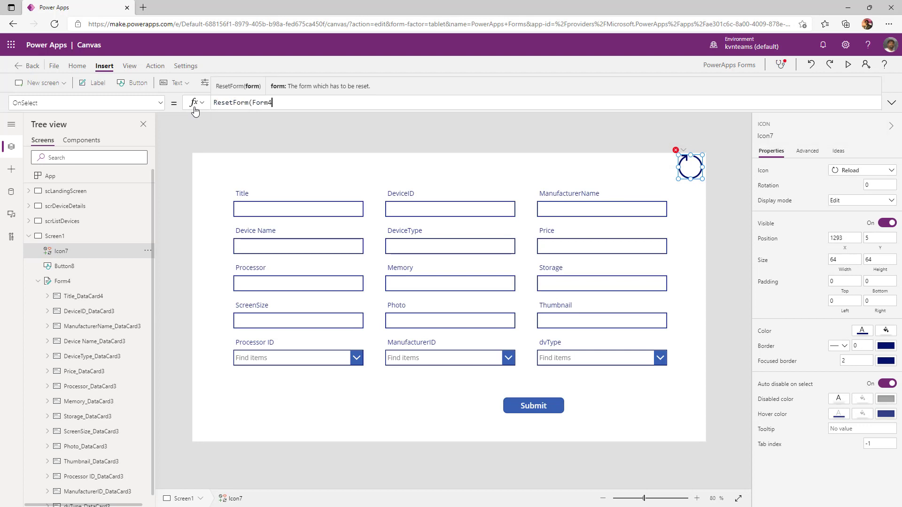
Preview the app and submit a device with title sample 2, DeviceID 145, manufacturer Samsung, device name Laptop and price 1540
{"action": "left_click", "coordinate": [848, 64]}
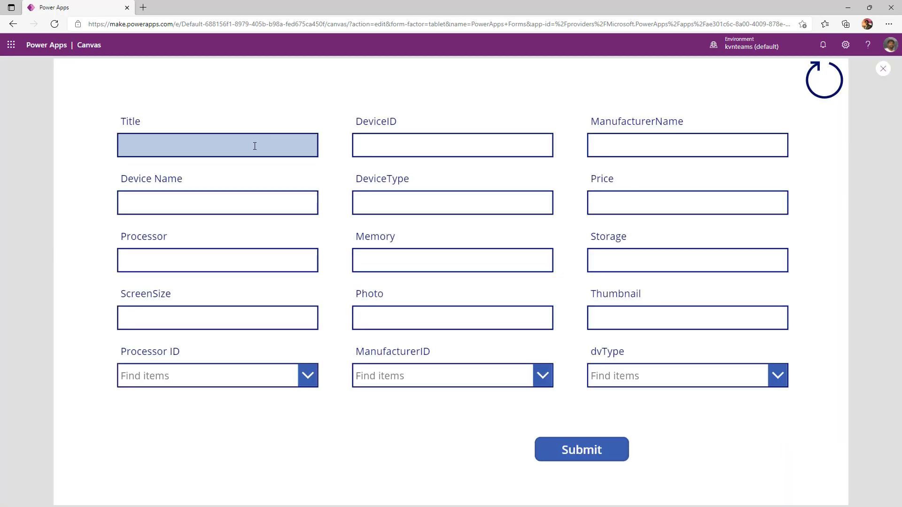
{"action": "left_click", "coordinate": [227, 143]}
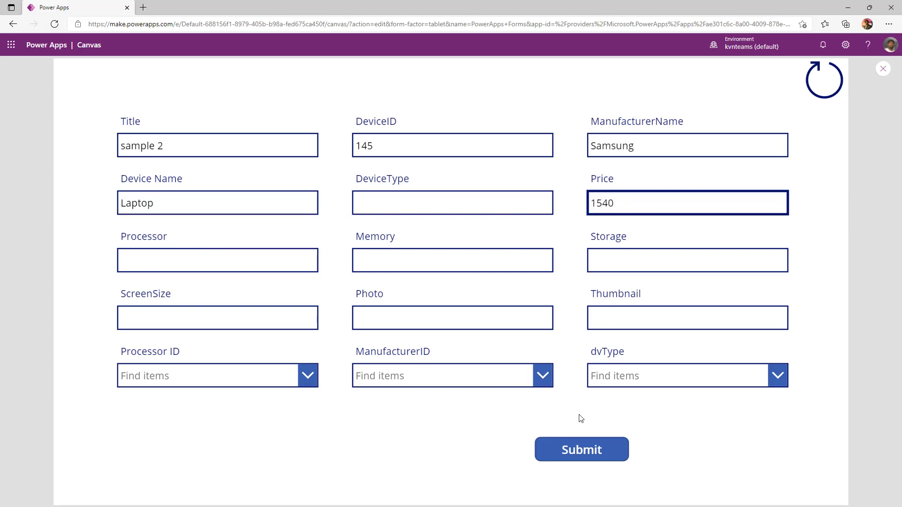
{"action": "left_click", "coordinate": [581, 453]}
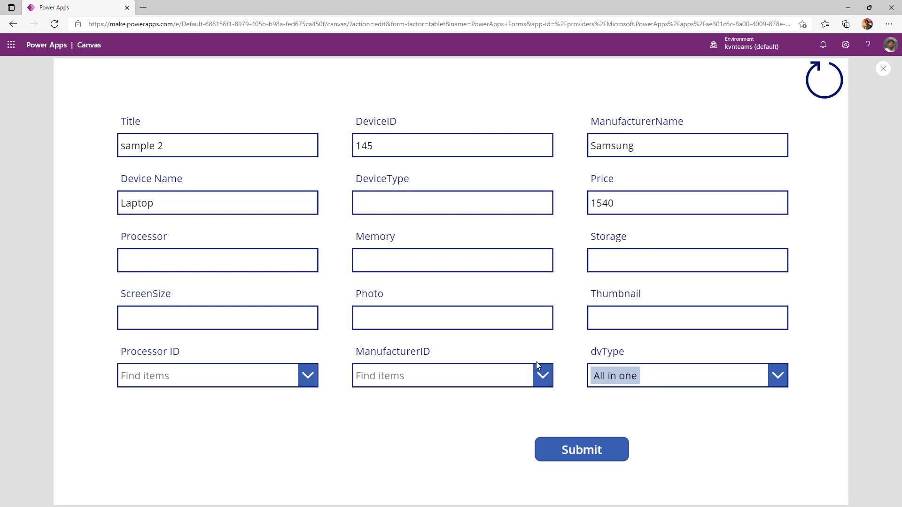
{"action": "key", "text": "Escape"}
Review the form's Item formula and check the submitted device in the Device Information SharePoint list, returning to Power Apps
{"action": "left_click", "coordinate": [227, 336]}
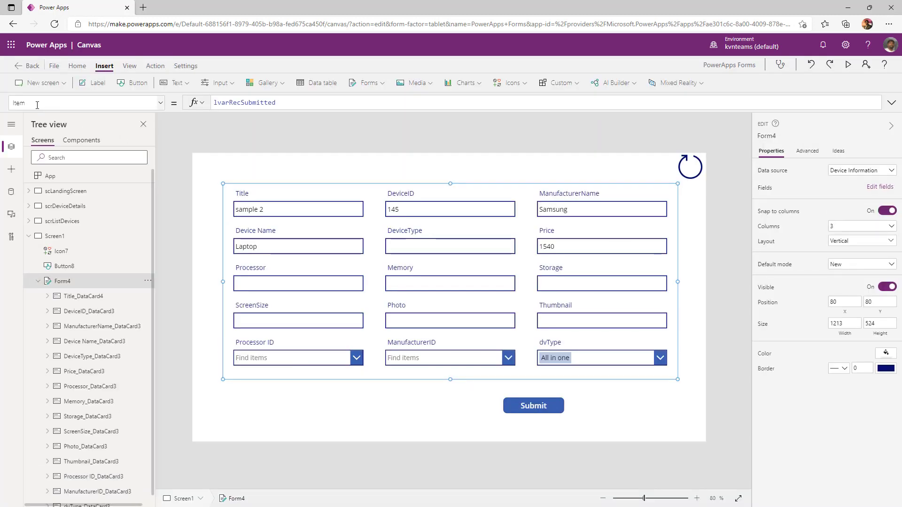
{"action": "left_click_drag", "start_coordinate": [279, 102], "coordinate": [211, 103]}
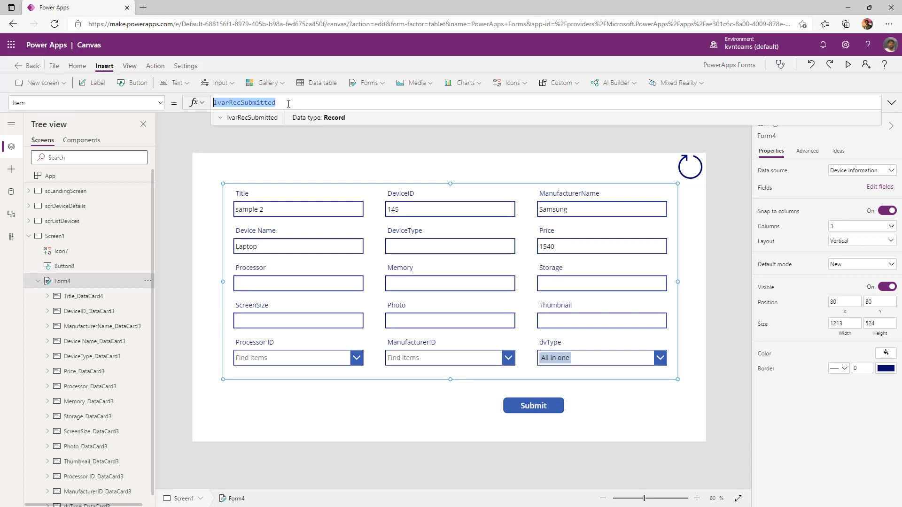
{"action": "left_click", "coordinate": [413, 411]}
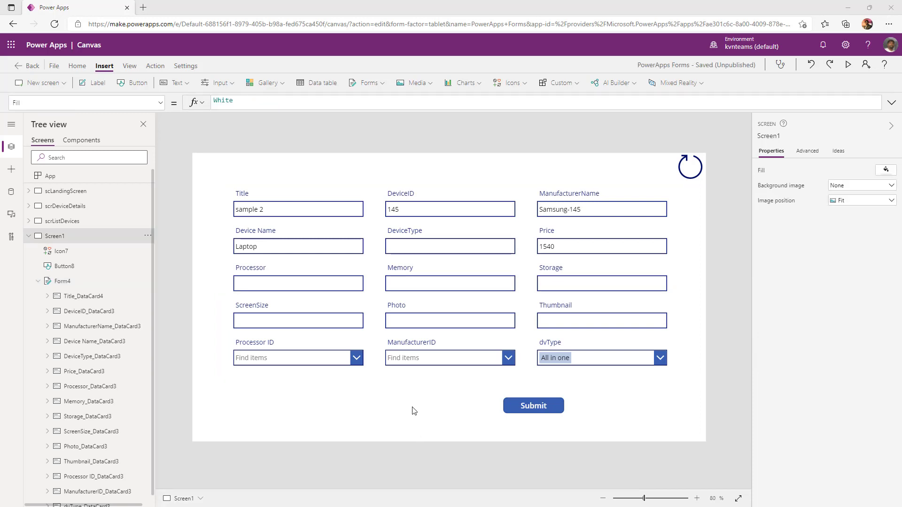
{"action": "left_click", "coordinate": [411, 378]}
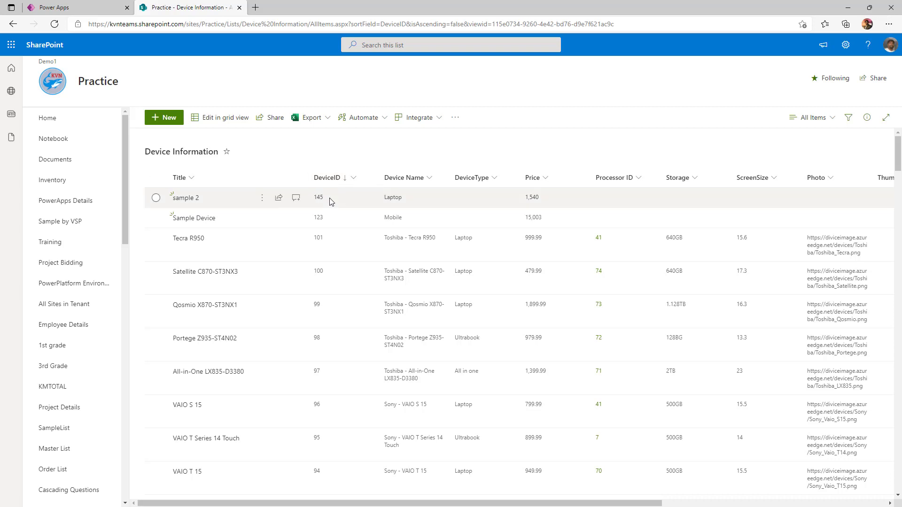
{"action": "left_click", "coordinate": [54, 7]}
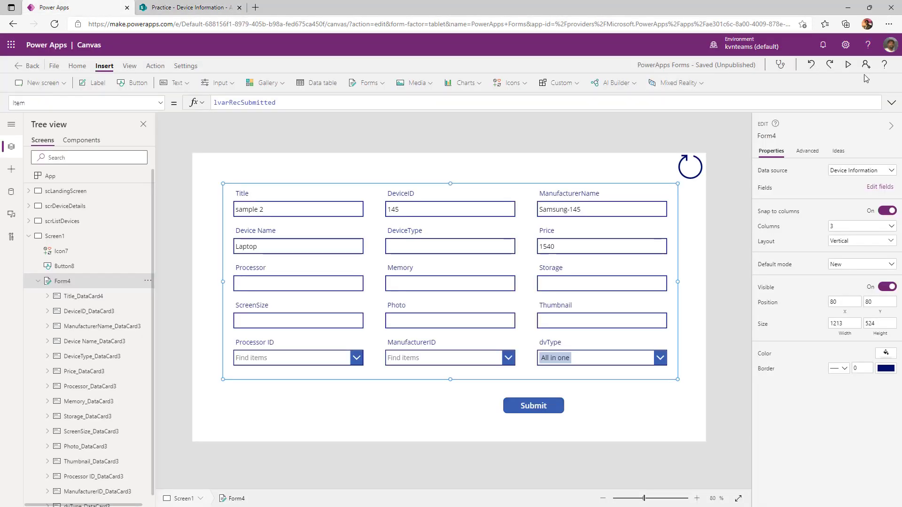
Preview the app, change the device's title to sample 2145 and its DeviceID to 1454, and submit the form
{"action": "left_click", "coordinate": [848, 65]}
{"action": "left_click", "coordinate": [227, 142]}
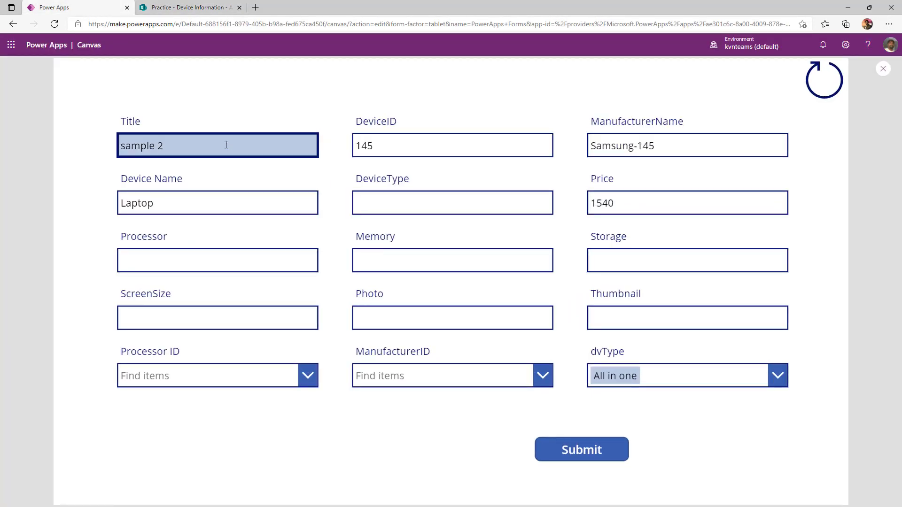
{"action": "type", "text": "145"}
{"action": "left_click", "coordinate": [417, 150]}
{"action": "left_click", "coordinate": [417, 150]}
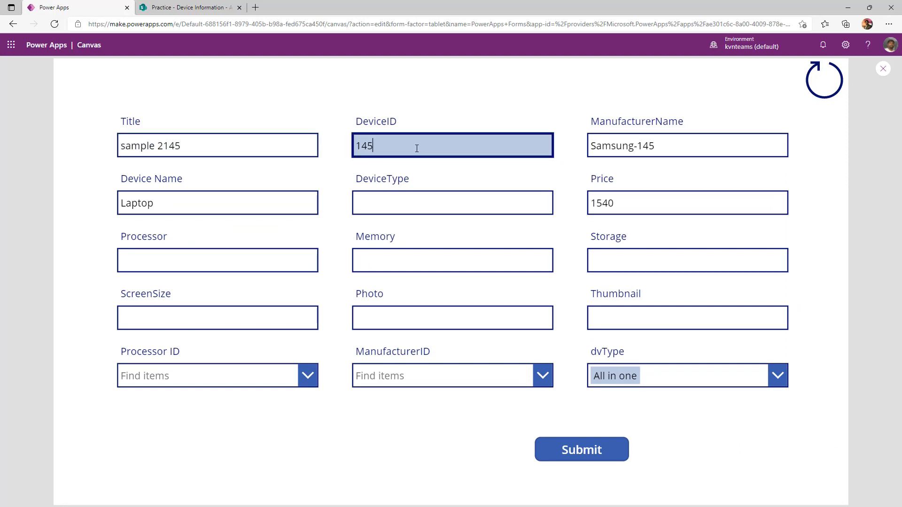
{"action": "type", "text": "4"}
{"action": "left_click", "coordinate": [587, 456]}
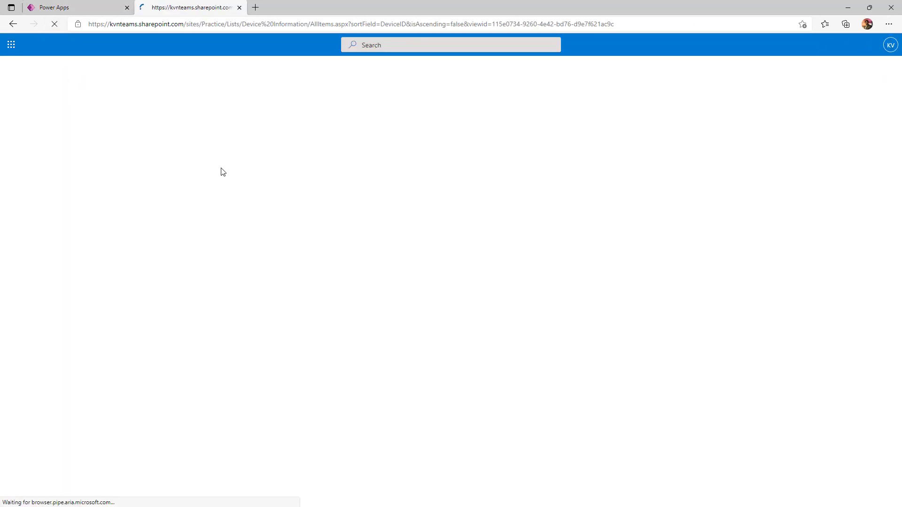
Check the edited device's row in the SharePoint list, return to Power Apps and leave the preview
{"action": "left_click", "coordinate": [221, 202]}
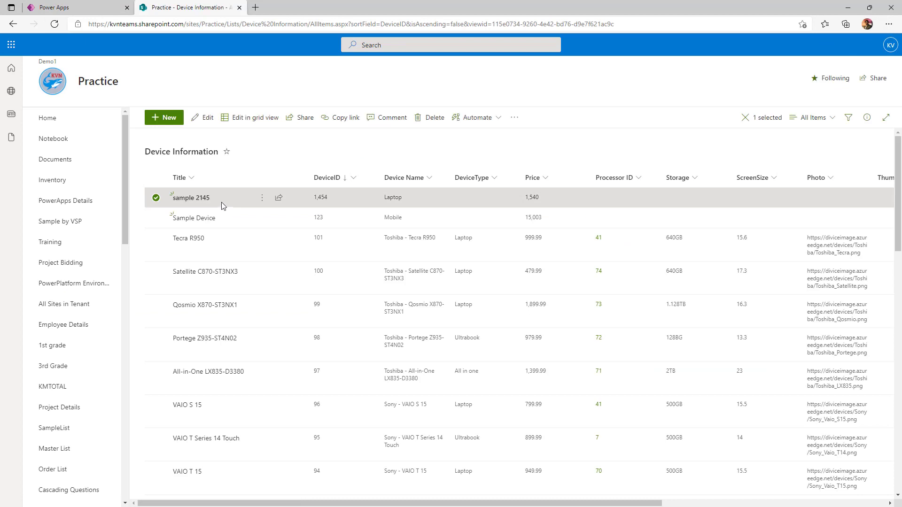
{"action": "key", "text": "ctrl+shift+Tab"}
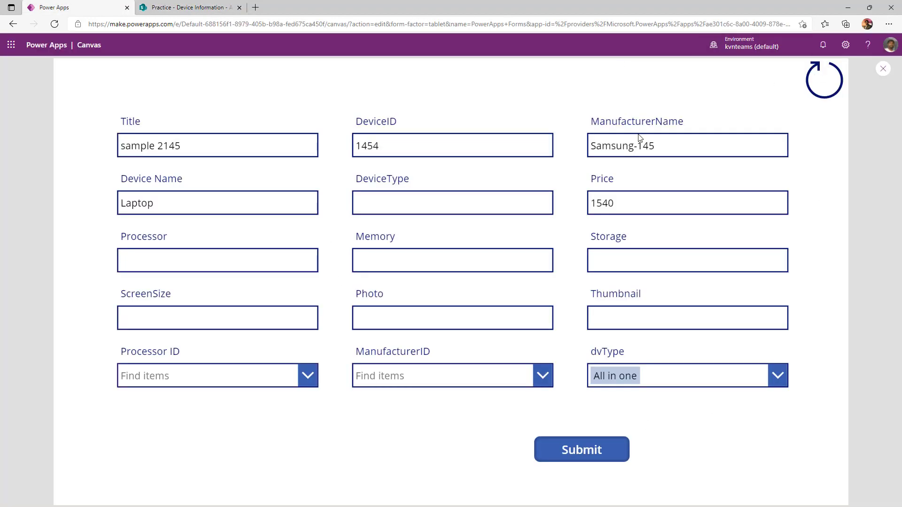
{"action": "left_click", "coordinate": [883, 69]}
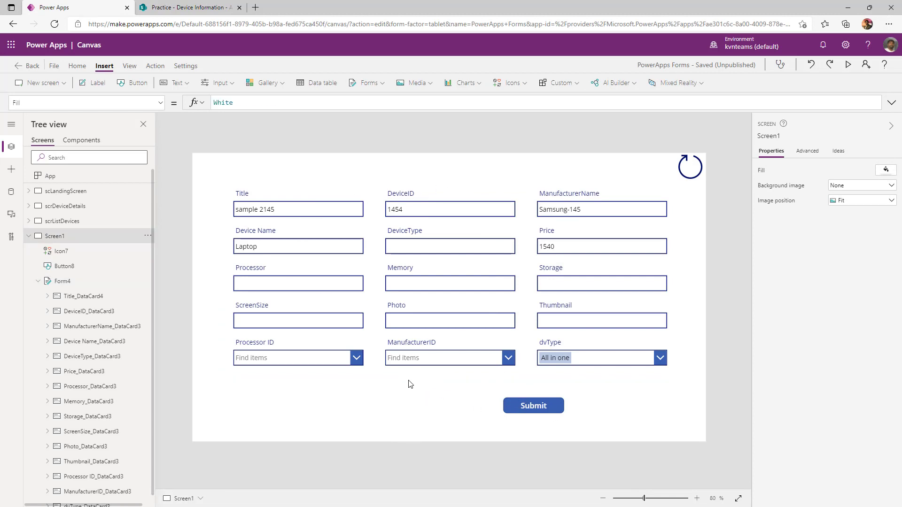
Append UpdateContext({lvarFormEdit:false}) to the edit form's OnSuccess formula
{"action": "left_click", "coordinate": [551, 412]}
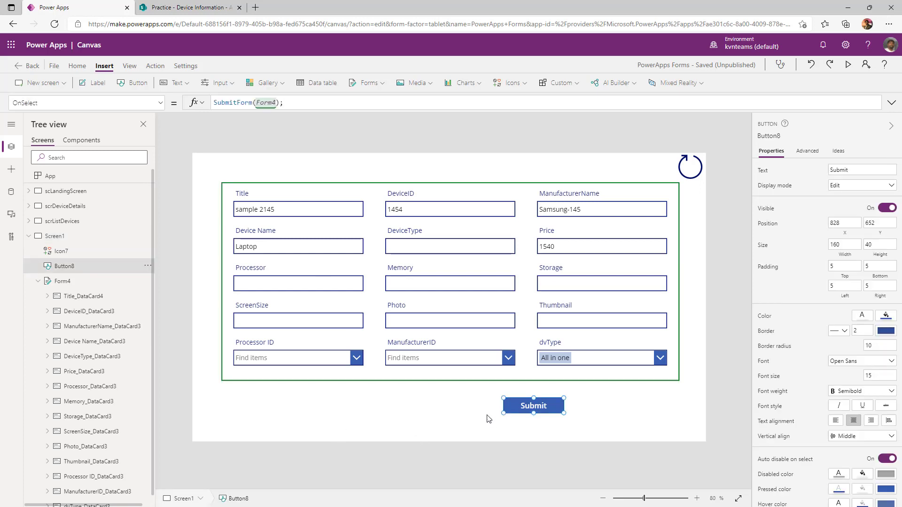
{"action": "left_click", "coordinate": [677, 306]}
{"action": "left_click", "coordinate": [161, 103]}
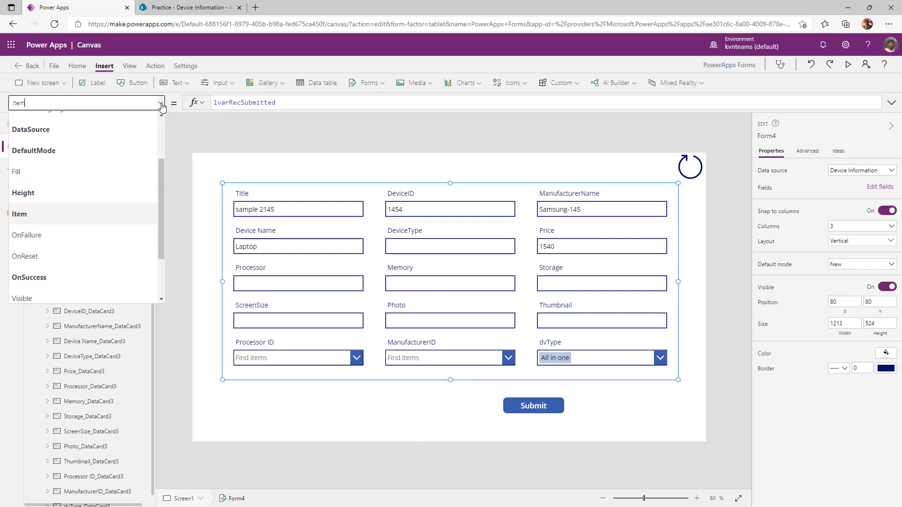
{"action": "left_click", "coordinate": [80, 277]}
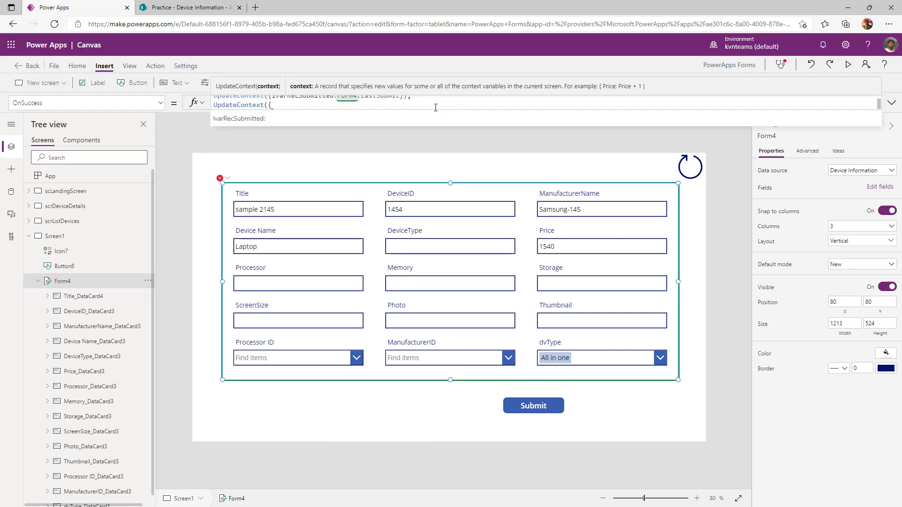
{"action": "type", "text": "lvarFormE"}
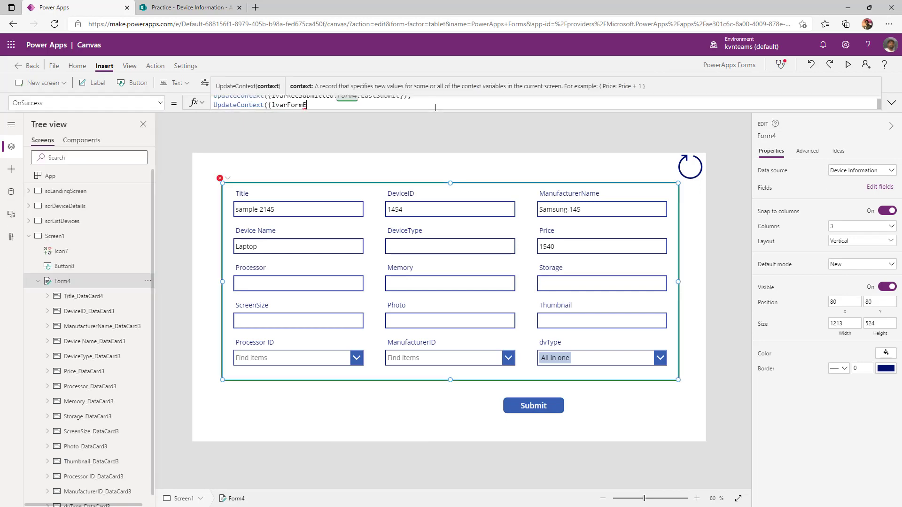
{"action": "type", "text": "dit:false})"}
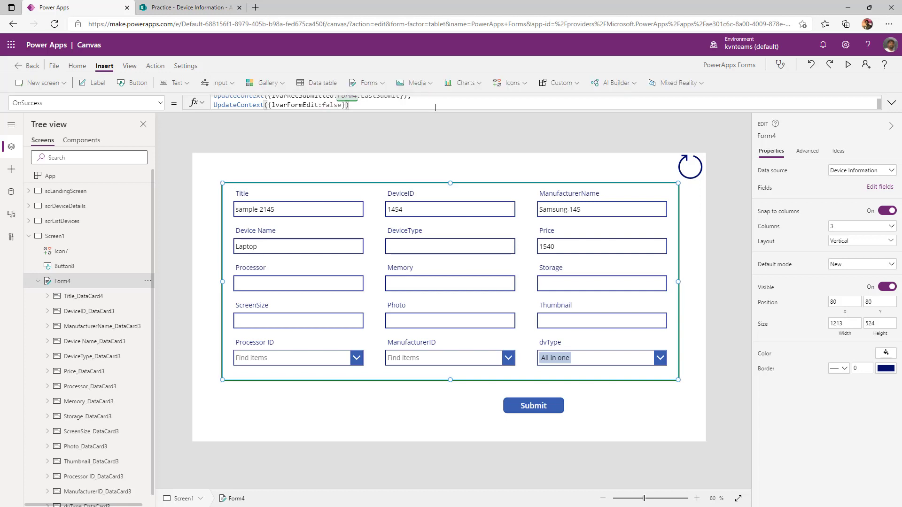
Set the form's DefaultMode formula to If(lvarFormEdit, FormMode.New,FormMode.View)
{"action": "double_click", "coordinate": [303, 104]}
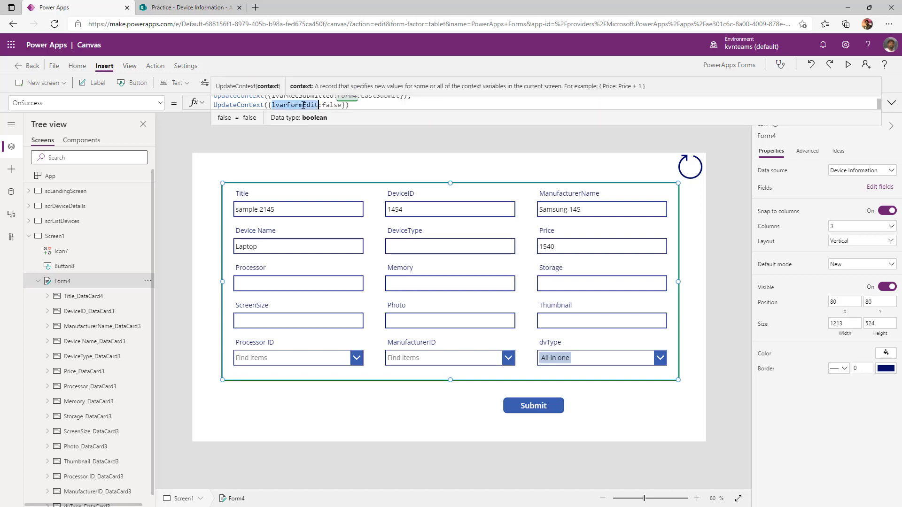
{"action": "left_click", "coordinate": [773, 265]}
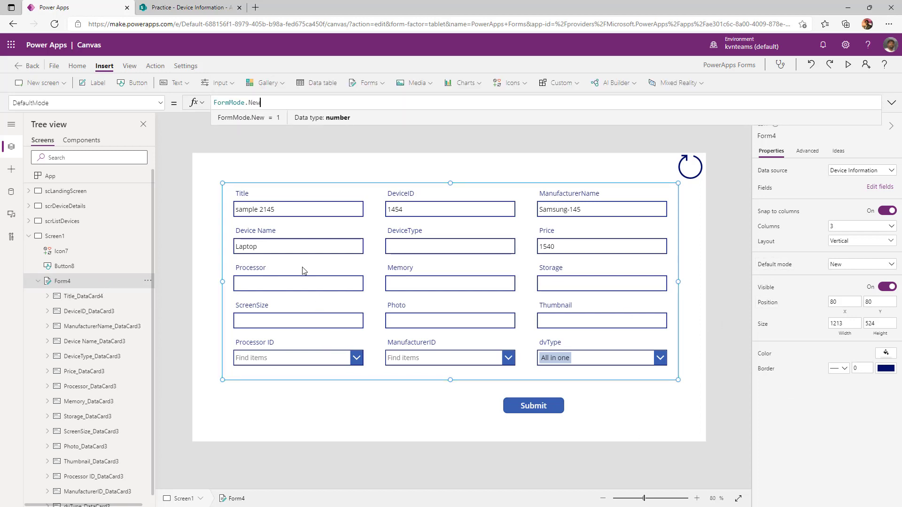
{"action": "key", "text": "Home"}
{"action": "type", "text": "If "}
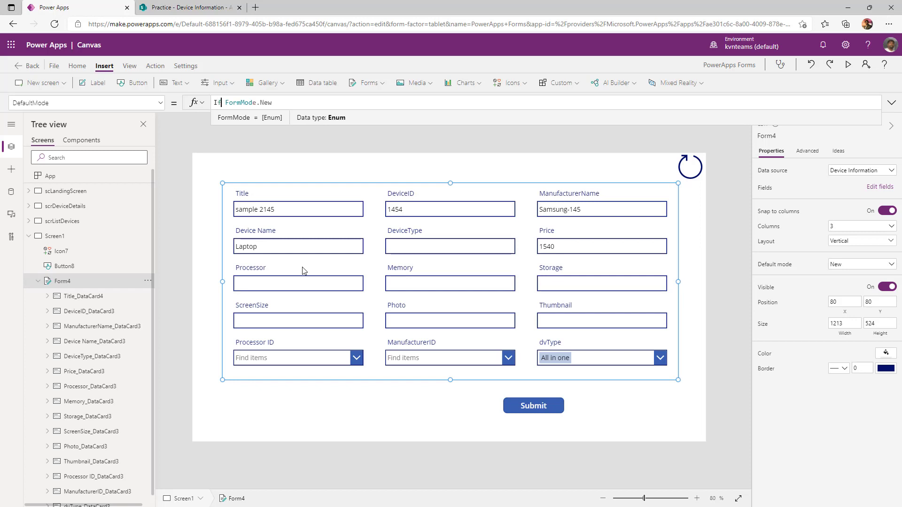
{"action": "type", "text": "(lvarFormEdit"}
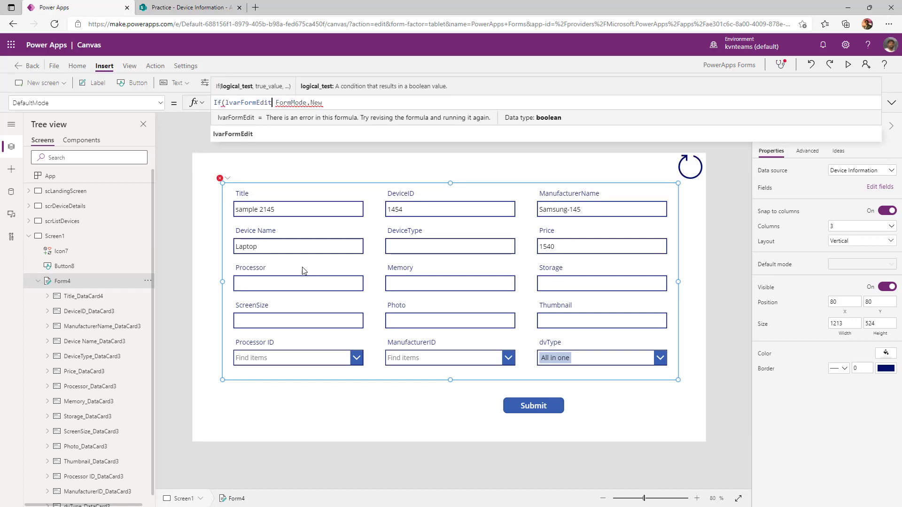
{"action": "type", "text": ","}
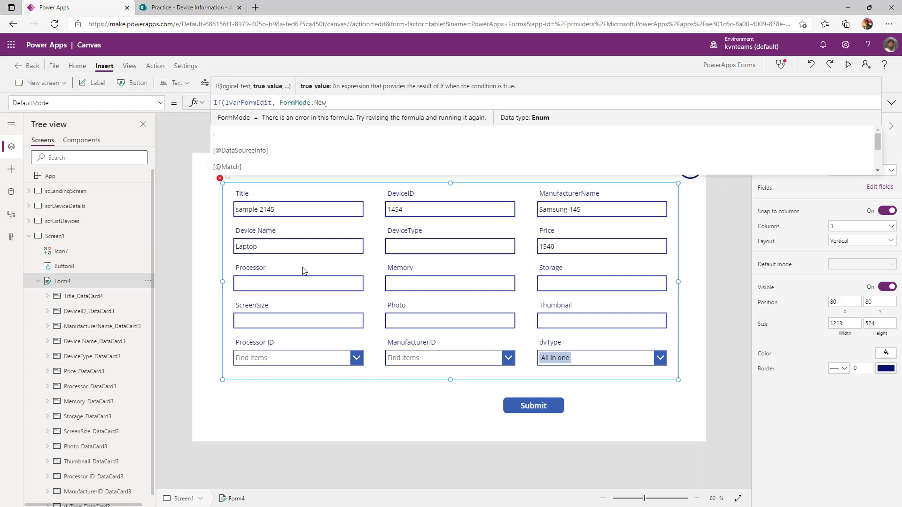
{"action": "key", "text": "End"}
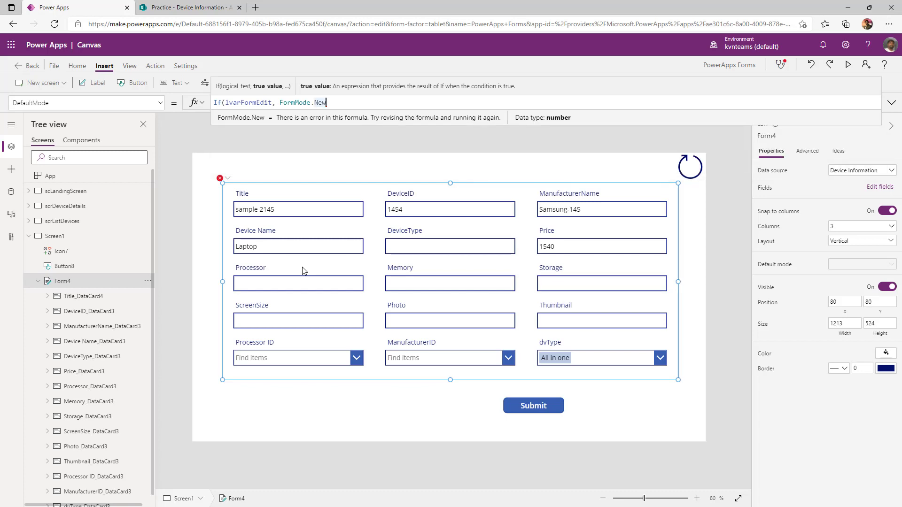
{"action": "type", "text": ","}
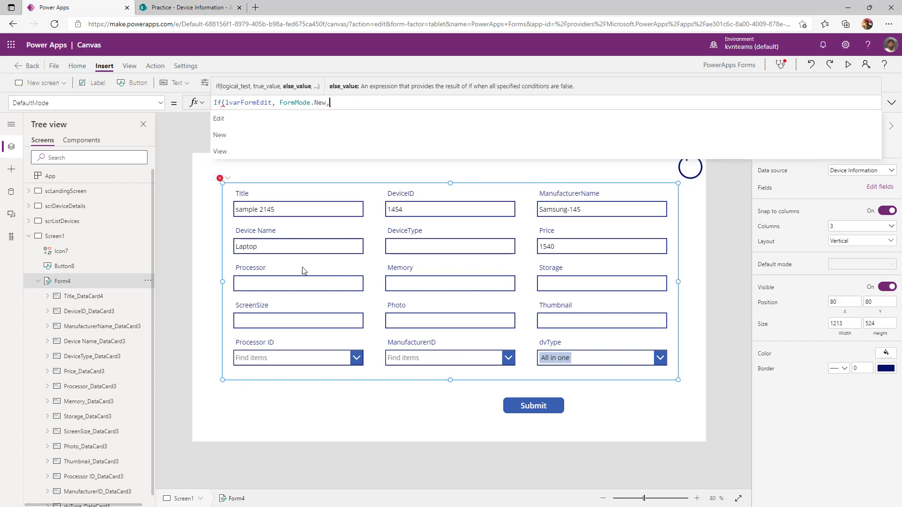
{"action": "type", "text": "Form"}
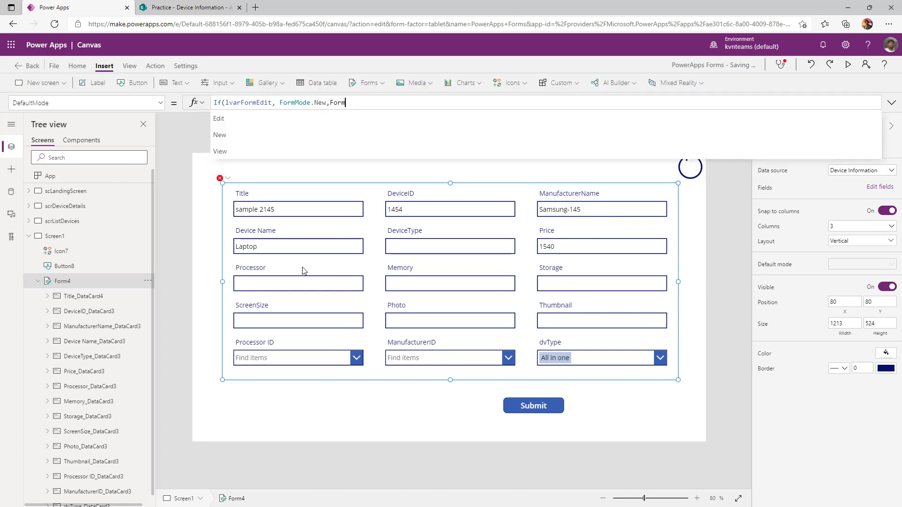
{"action": "type", "text": "Mode.View)"}
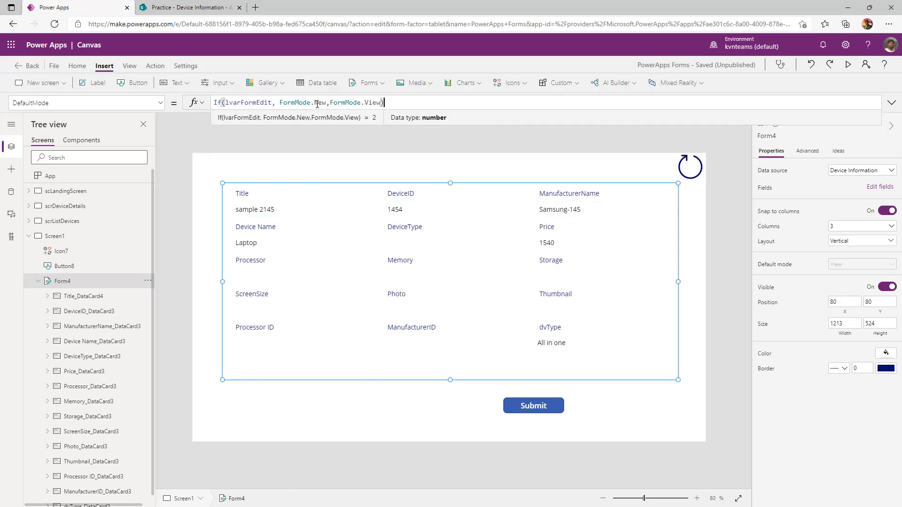
{"action": "double_click", "coordinate": [238, 103]}
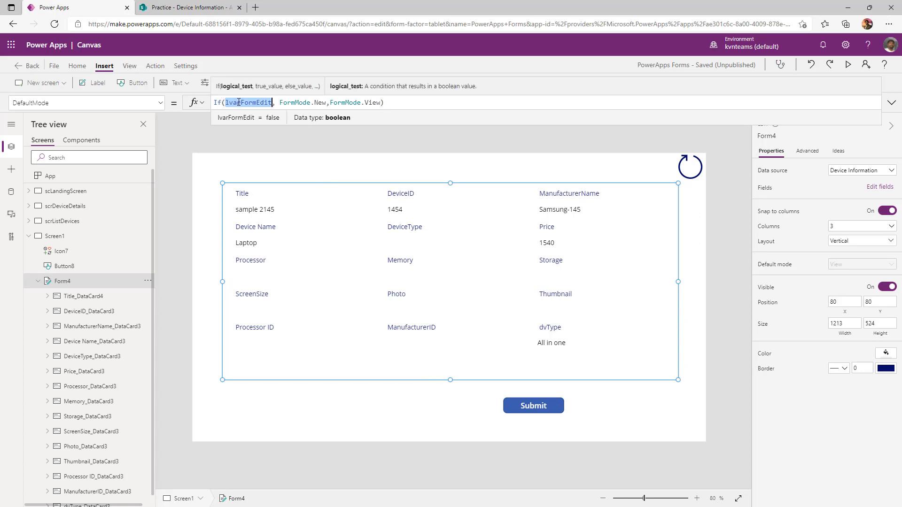
Insert an Edit pencil icon on Screen1 and place it beside the reload icon at about X 1097, Y 16
{"action": "left_click", "coordinate": [359, 143]}
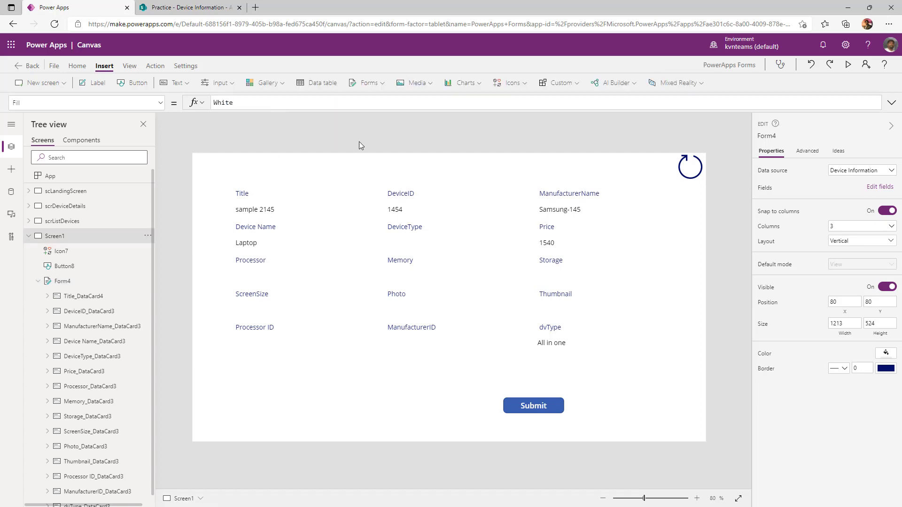
{"action": "left_click", "coordinate": [524, 85]}
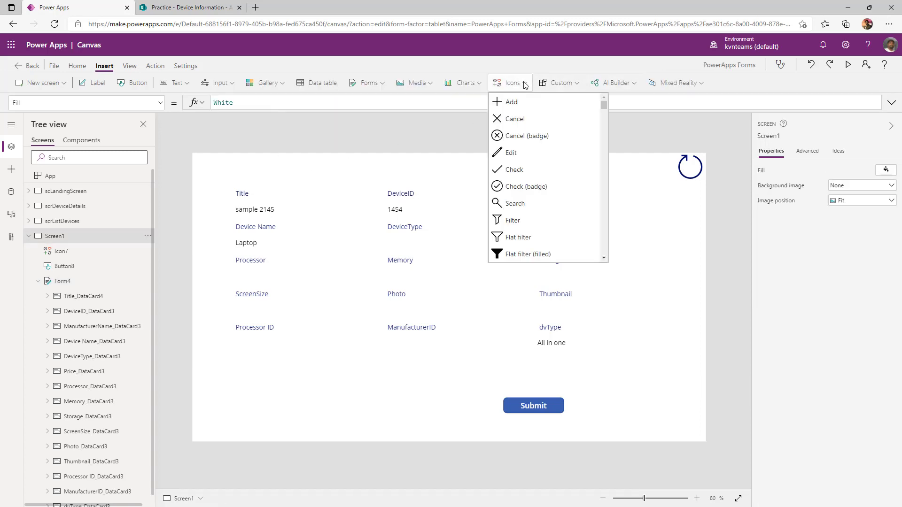
{"action": "left_click", "coordinate": [514, 155]}
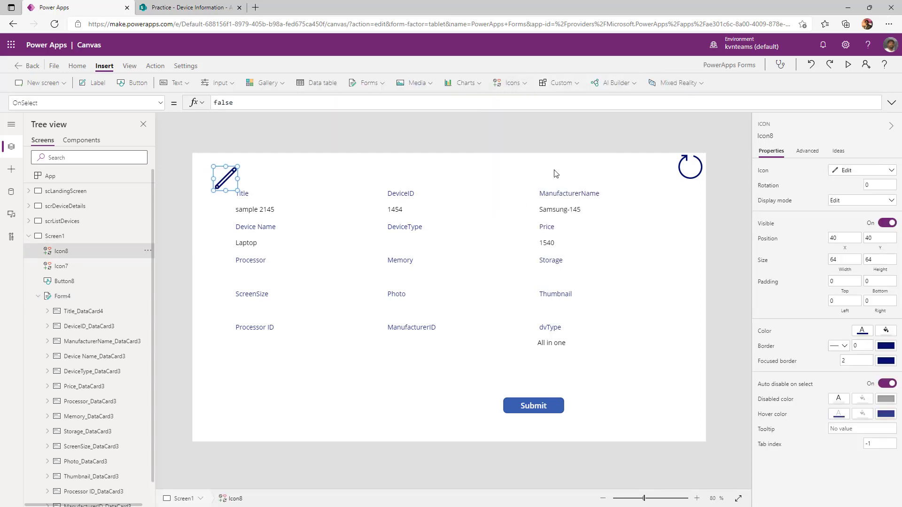
{"action": "left_click_drag", "start_coordinate": [218, 178], "coordinate": [615, 169]}
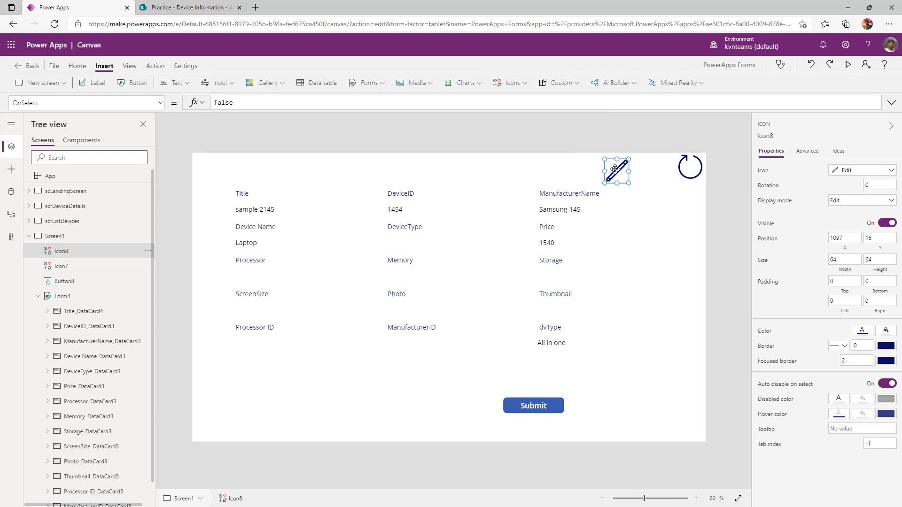
Set the pencil icon's OnSelect formula to UpdateContext({lvarFormEdit:true}) and trigger the icon in the editor
{"action": "double_click", "coordinate": [301, 104]}
{"action": "type", "text": "update"}
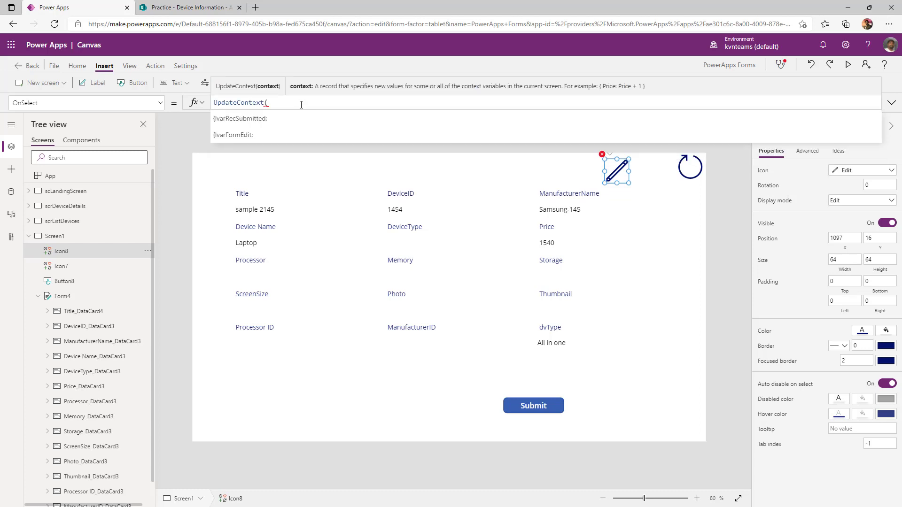
{"action": "key", "text": "Down"}
{"action": "key", "text": "Tab"}
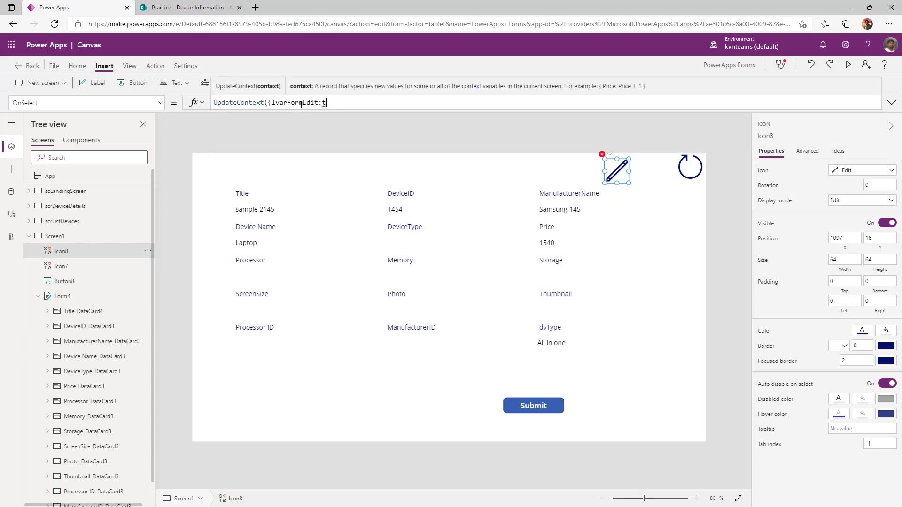
{"action": "type", "text": "rue})"}
{"action": "left_click", "coordinate": [616, 173], "text": "alt"}
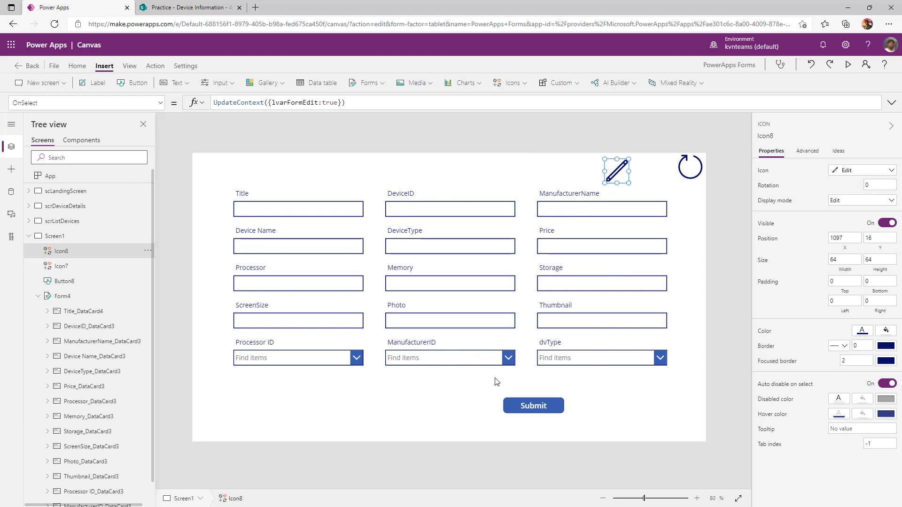
Review the condition and FormMode.New branch in the form's DefaultMode formula, and check the variable used by its Item formula
{"action": "left_click", "coordinate": [491, 378]}
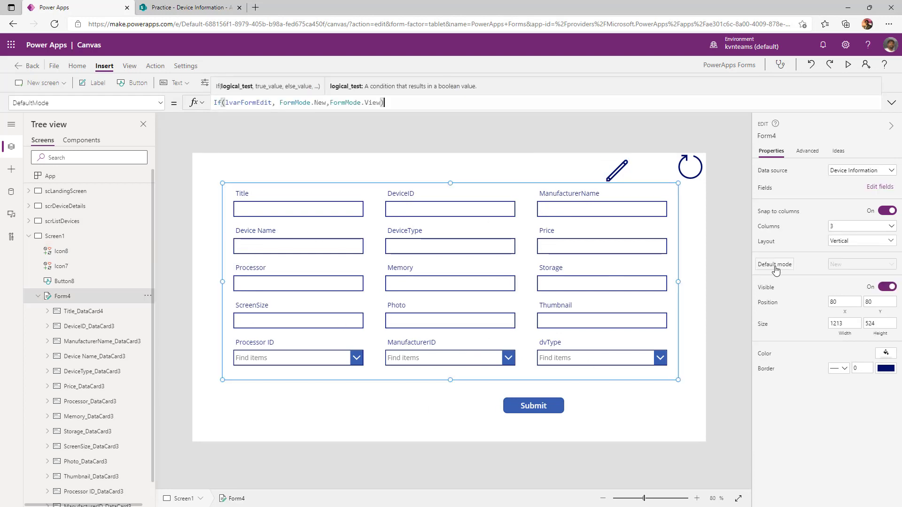
{"action": "double_click", "coordinate": [243, 103]}
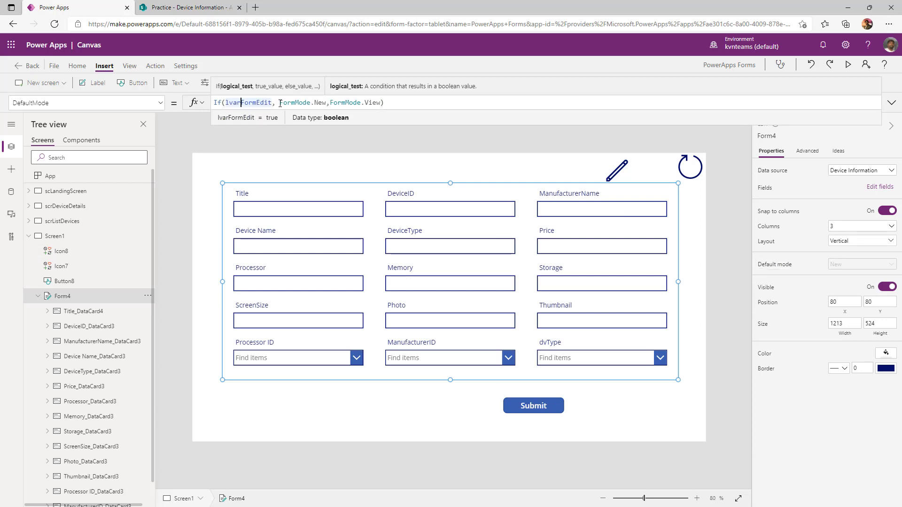
{"action": "left_click_drag", "start_coordinate": [281, 103], "coordinate": [328, 104]}
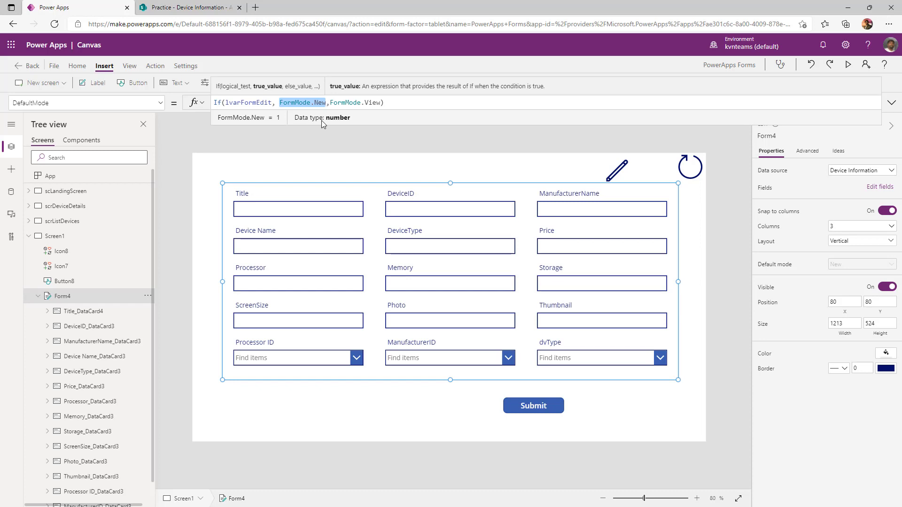
{"action": "key", "text": "Left"}
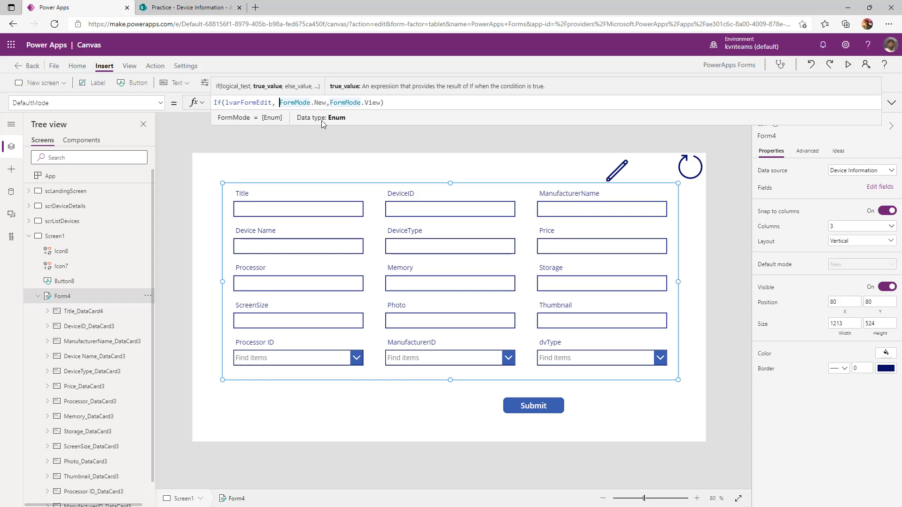
{"action": "left_click", "coordinate": [127, 104]}
{"action": "type", "text": "Item"}
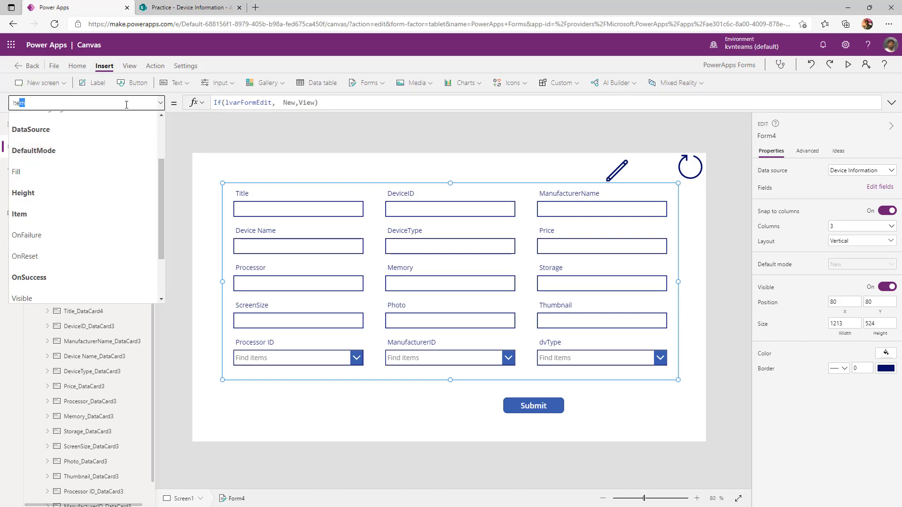
{"action": "key", "text": "Return"}
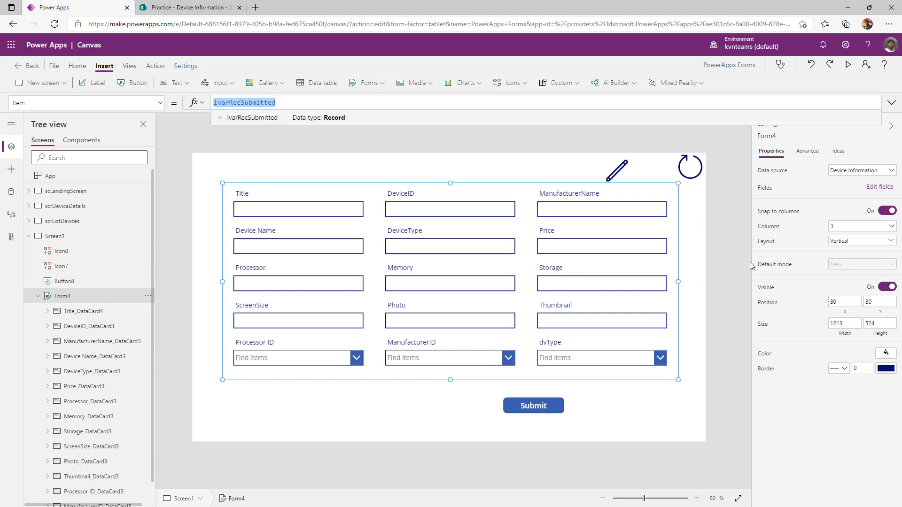
Insert a nested If(IsBlank(lvarRecSubmitted), directly before FormMode.New in the form's DefaultMode formula
{"action": "left_click", "coordinate": [771, 266]}
{"action": "left_click", "coordinate": [266, 101]}
{"action": "left_click", "coordinate": [278, 104]}
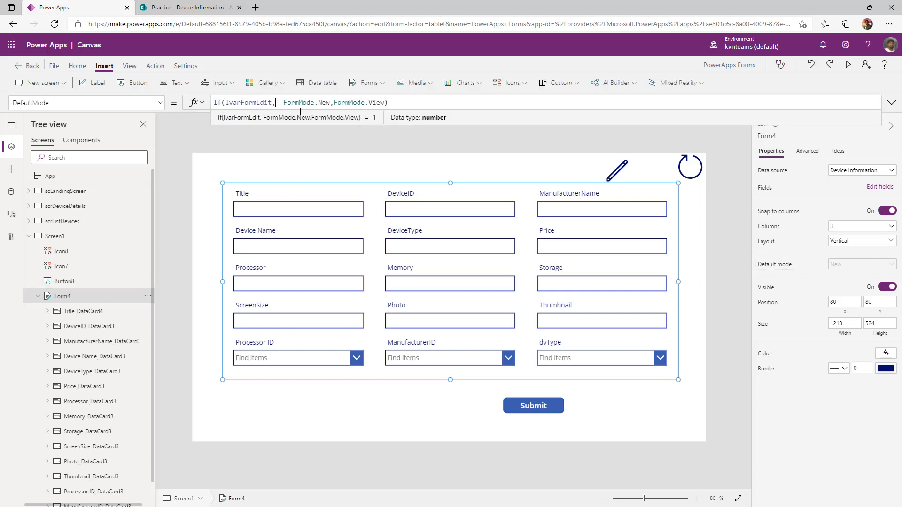
{"action": "type", "text": "it, If(isb"}
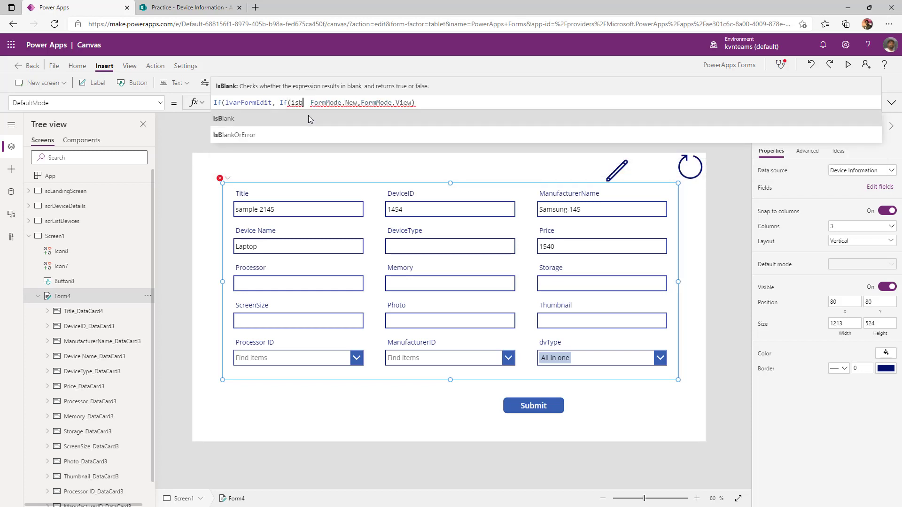
{"action": "left_click", "coordinate": [308, 117]}
{"action": "type", "text": "lvarRecSubmitted"}
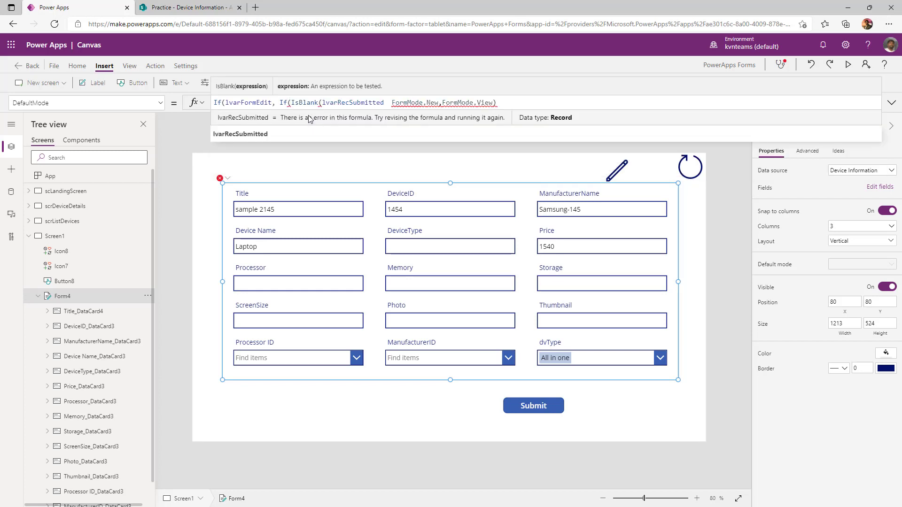
{"action": "type", "text": ")"}
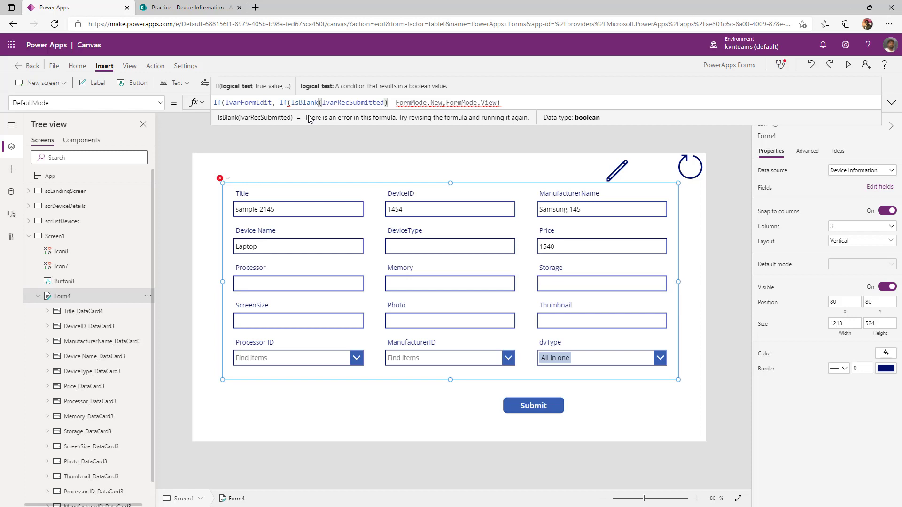
{"action": "type", "text": ","}
{"action": "key", "text": "Delete"}
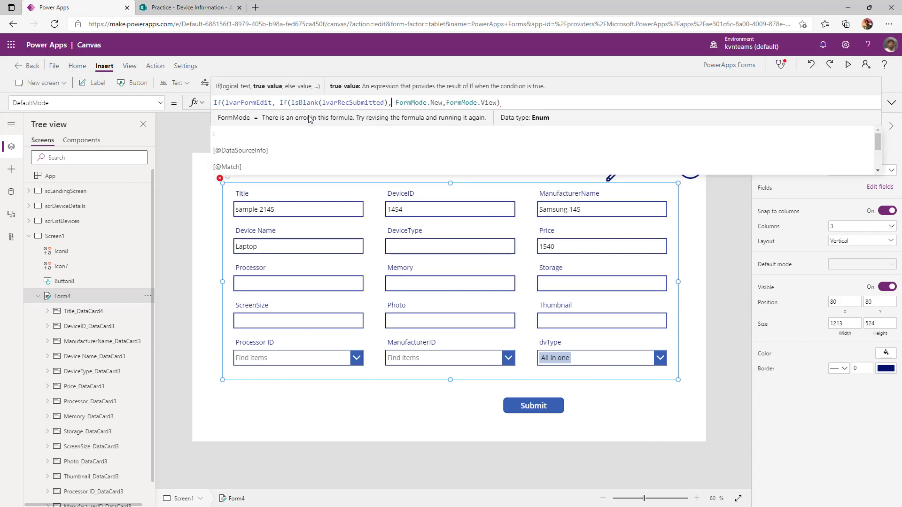
{"action": "key", "text": "Delete"}
Complete the nested If with FormMode.Edit as its else value, leaving FormMode.View as the outer If's else value
{"action": "key", "text": "shift+Right"}
{"action": "key", "text": "shift+Right"}
{"action": "key", "text": "shift+Right"}
{"action": "key", "text": "shift+Right"}
{"action": "key", "text": "shift+Right"}
{"action": "key", "text": "shift+Right"}
{"action": "key", "text": "shift+Right"}
{"action": "key", "text": "shift+Right"}
{"action": "key", "text": "shift+Right"}
{"action": "key", "text": "shift+Right"}
{"action": "key", "text": "shift+Right"}
{"action": "key", "text": "shift+Right"}
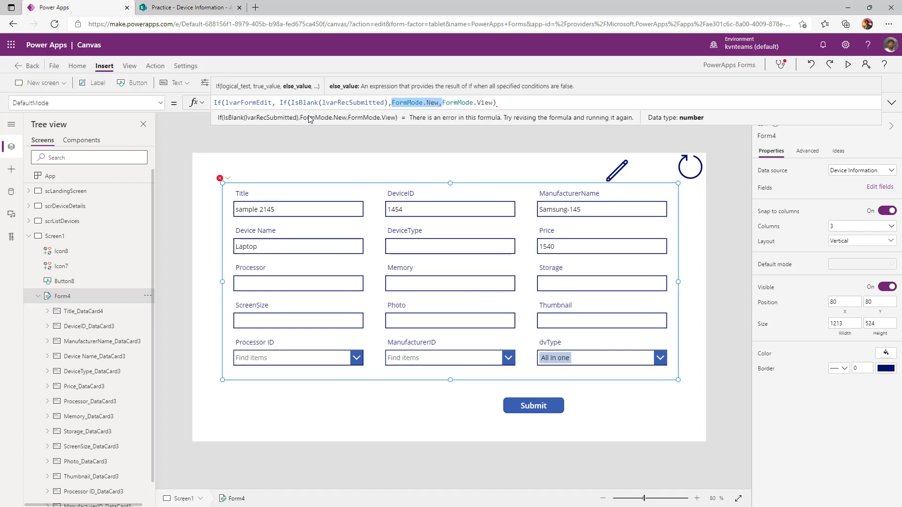
{"action": "key", "text": "Right"}
{"action": "type", "text": "FormMode.E"}
{"action": "type", "text": "dit"}
{"action": "key", "text": "Right"}
{"action": "type", "text": ","}
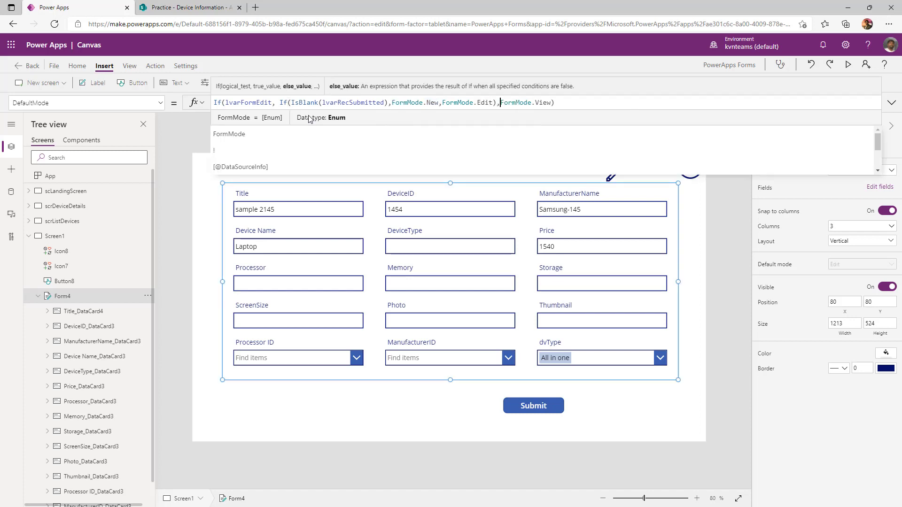
Review the conditions and branches of the nested DefaultMode formula and start previewing the app
{"action": "double_click", "coordinate": [249, 102]}
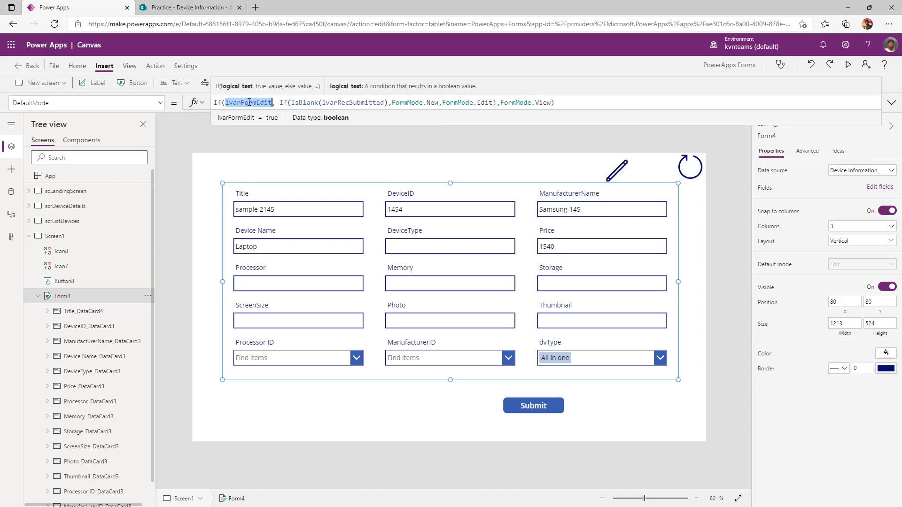
{"action": "left_click", "coordinate": [279, 102]}
{"action": "key", "text": "shift+End"}
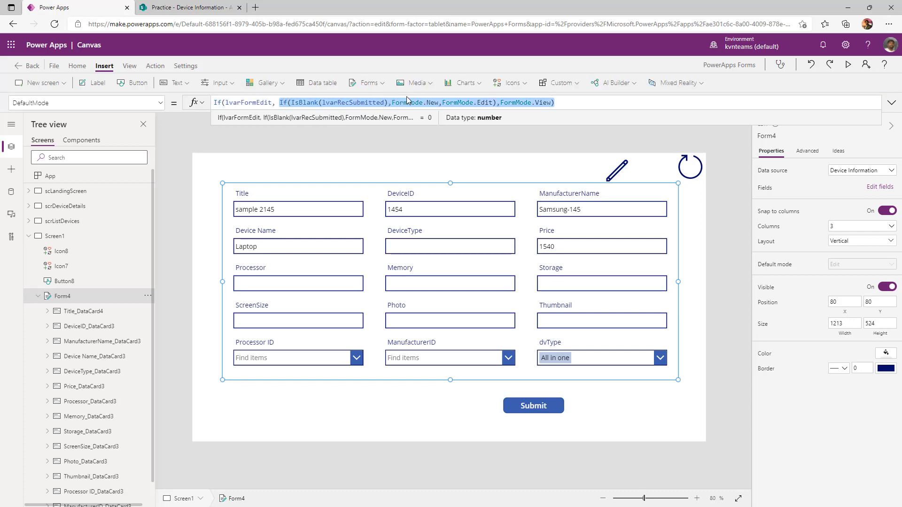
{"action": "left_click", "coordinate": [422, 103]}
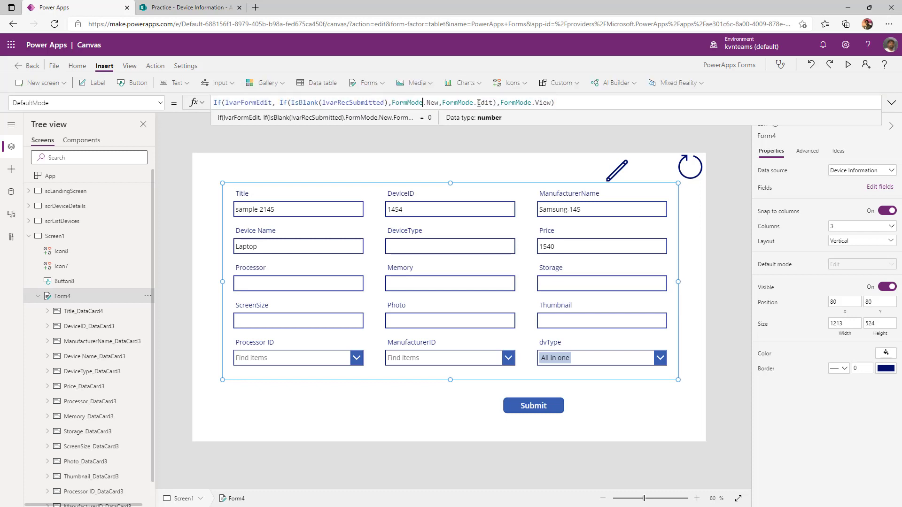
{"action": "key", "text": "ctrl+a"}
{"action": "double_click", "coordinate": [346, 102]}
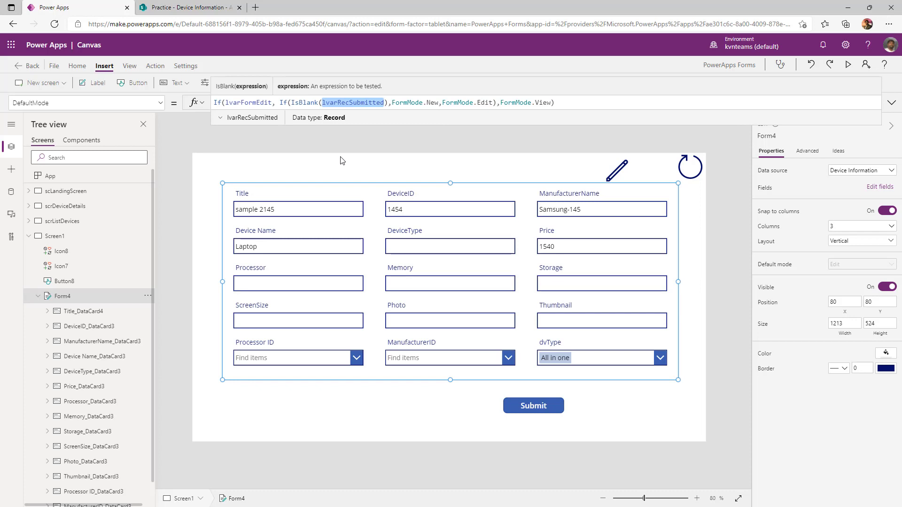
{"action": "key", "text": "F5"}
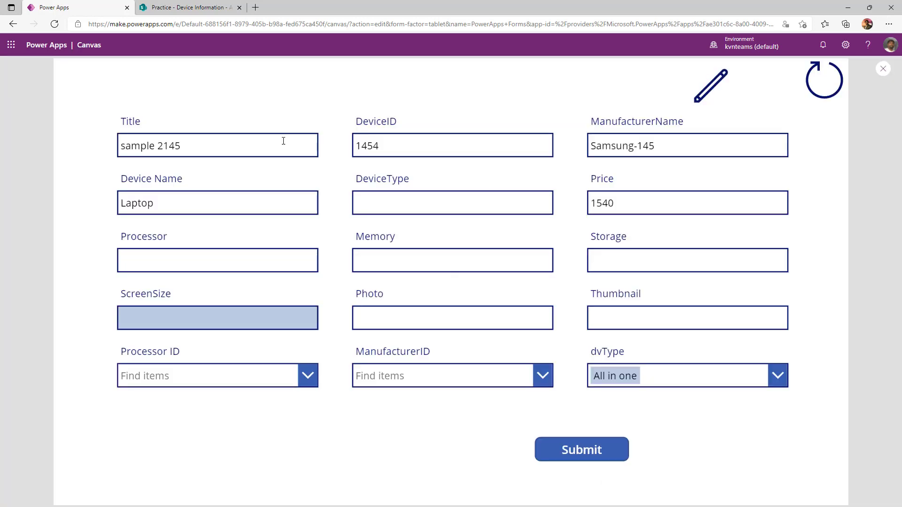
Test the previewed form by changing the Title to sample-1, submitting the record and switching it back to edit mode
{"action": "left_click", "coordinate": [214, 146]}
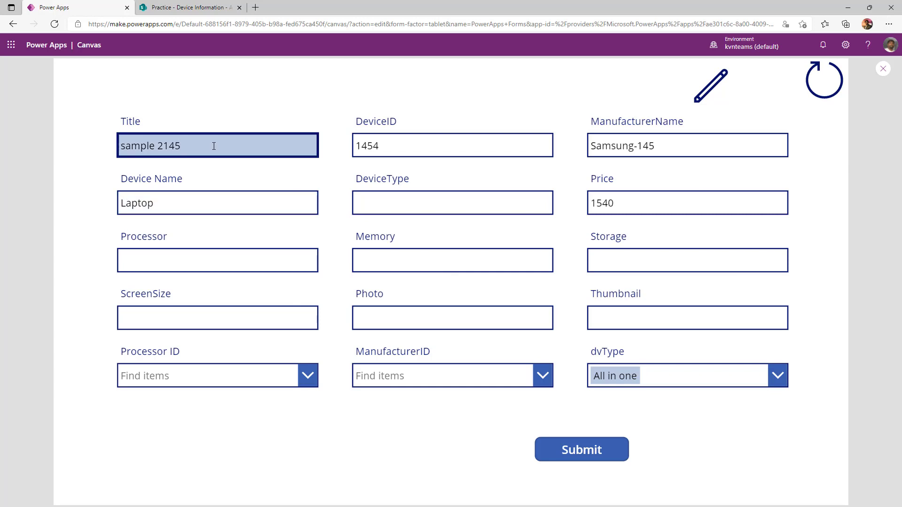
{"action": "key", "text": "BackSpace"}
{"action": "key", "text": "BackSpace"}
{"action": "key", "text": "BackSpace"}
{"action": "type", "text": "-1"}
{"action": "left_click", "coordinate": [587, 448]}
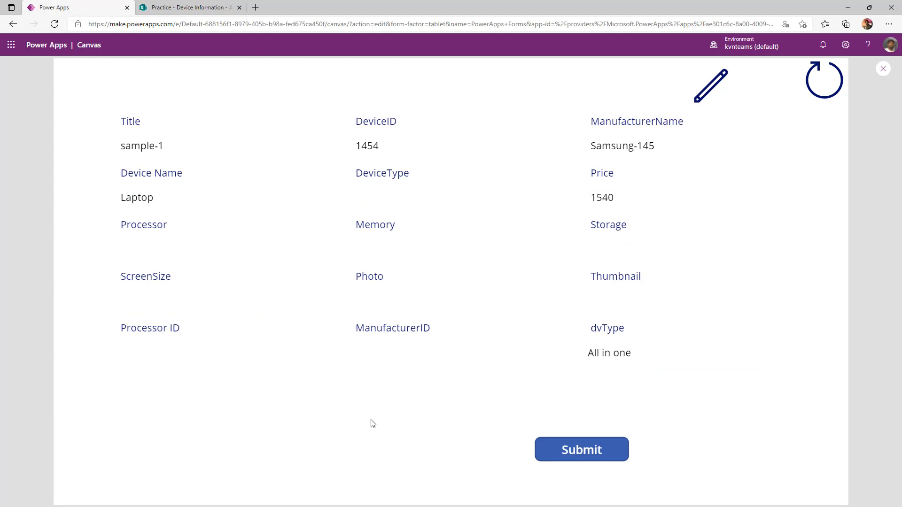
{"action": "left_click", "coordinate": [710, 81]}
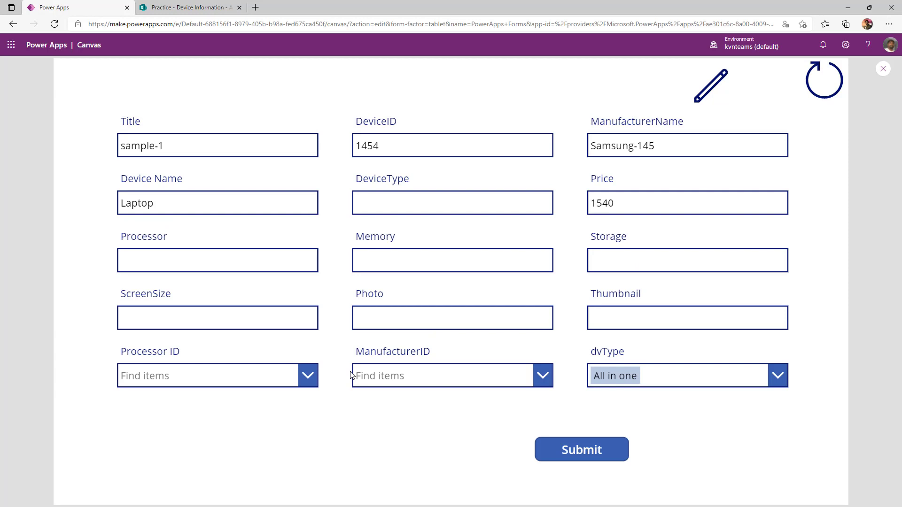
{"action": "key", "text": "Escape"}
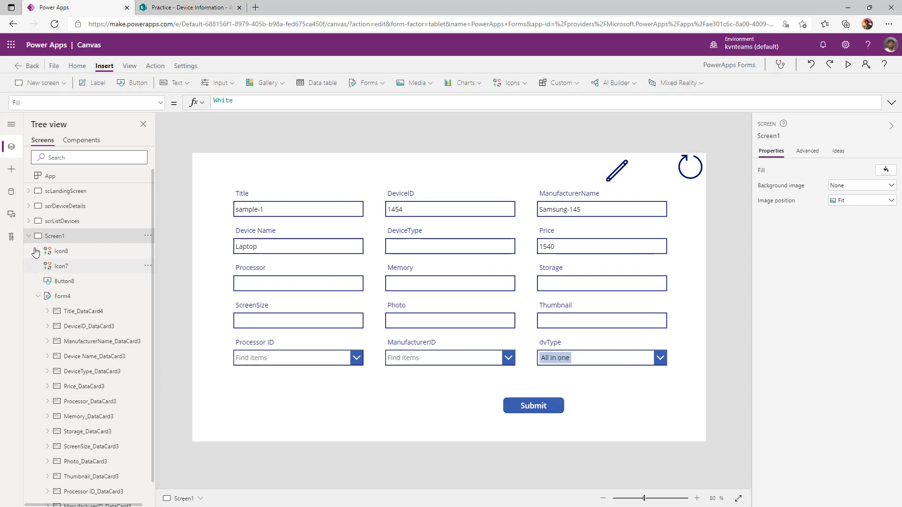
Change the navigation target to Screen1 in the OnSelect formula of the device gallery's row button on scrListDevices, keeping the varSelRecID context
{"action": "left_click", "coordinate": [59, 221]}
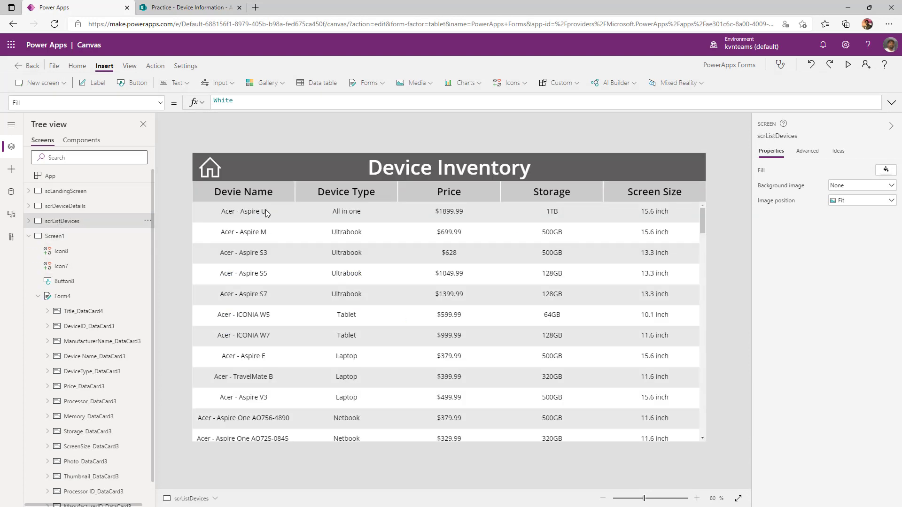
{"action": "left_click", "coordinate": [263, 237]}
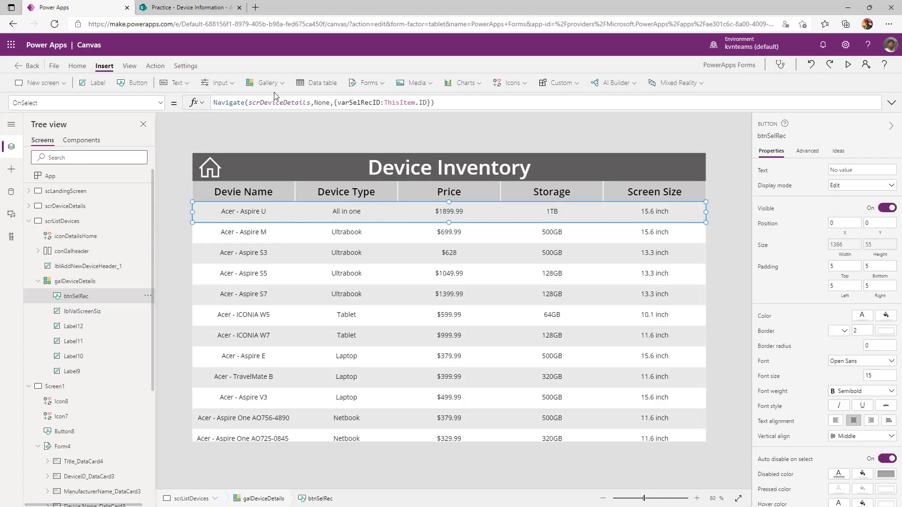
{"action": "left_click", "coordinate": [413, 102]}
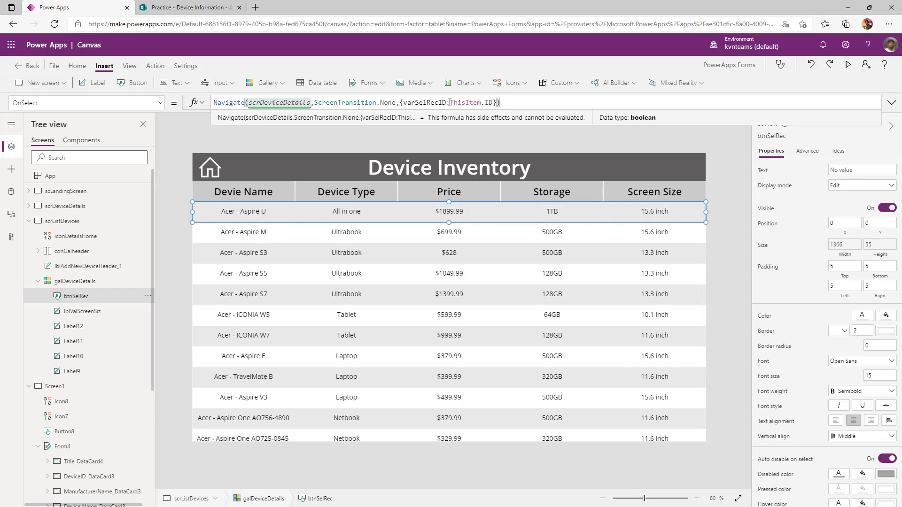
{"action": "left_click_drag", "start_coordinate": [449, 103], "coordinate": [490, 102]}
{"action": "double_click", "coordinate": [435, 104]}
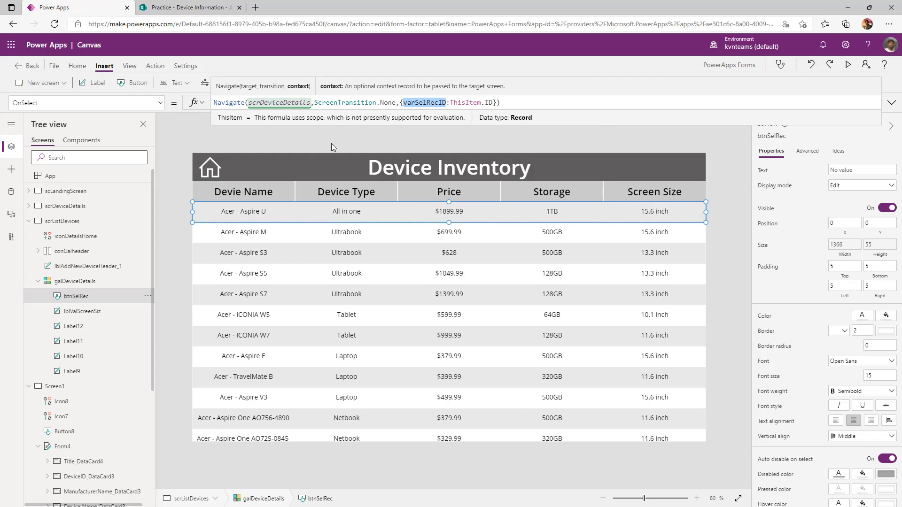
{"action": "double_click", "coordinate": [280, 103]}
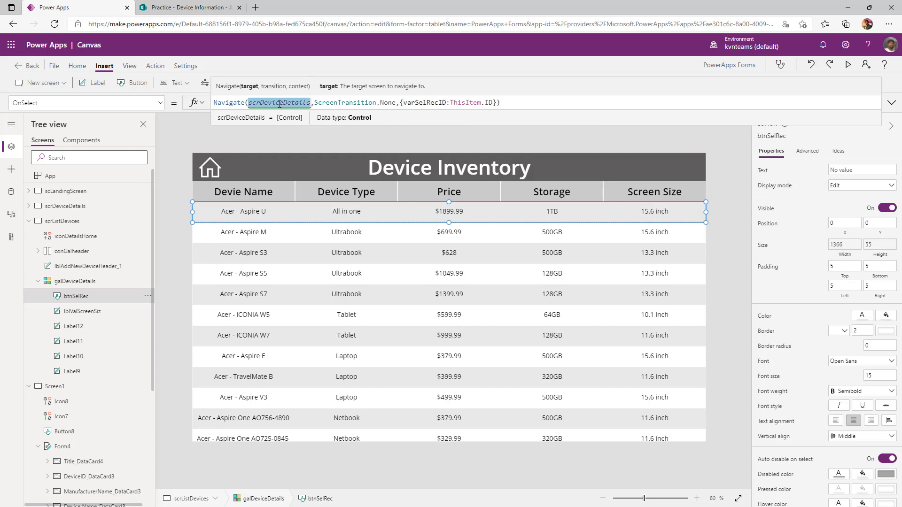
{"action": "type", "text": "Screen1"}
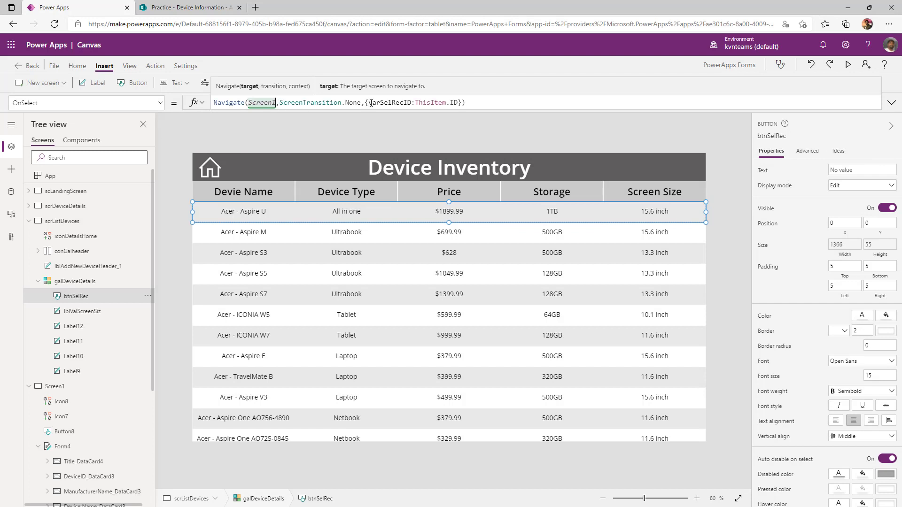
{"action": "double_click", "coordinate": [398, 102]}
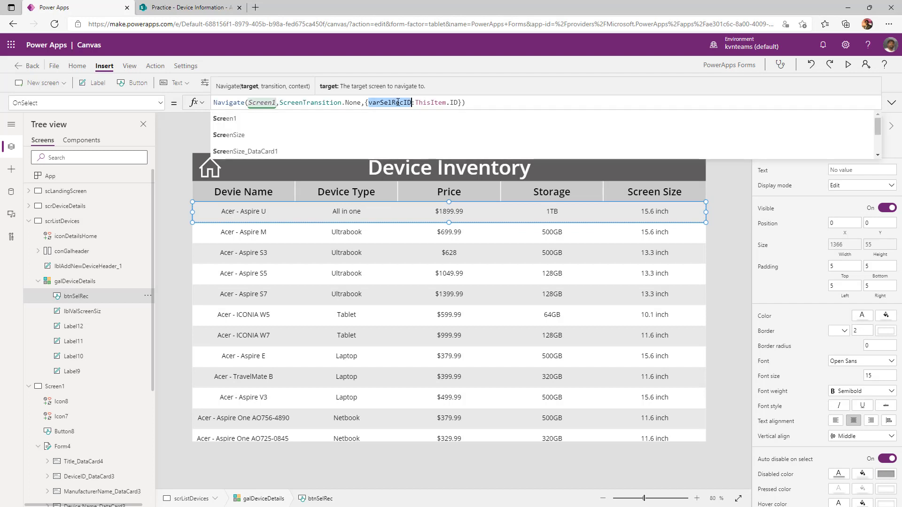
Run the Acer - Aspire U row's navigation to Screen1 and check Form4's DefaultMode formula
{"action": "left_click", "coordinate": [263, 216]}
{"action": "left_click", "coordinate": [262, 216], "text": "alt"}
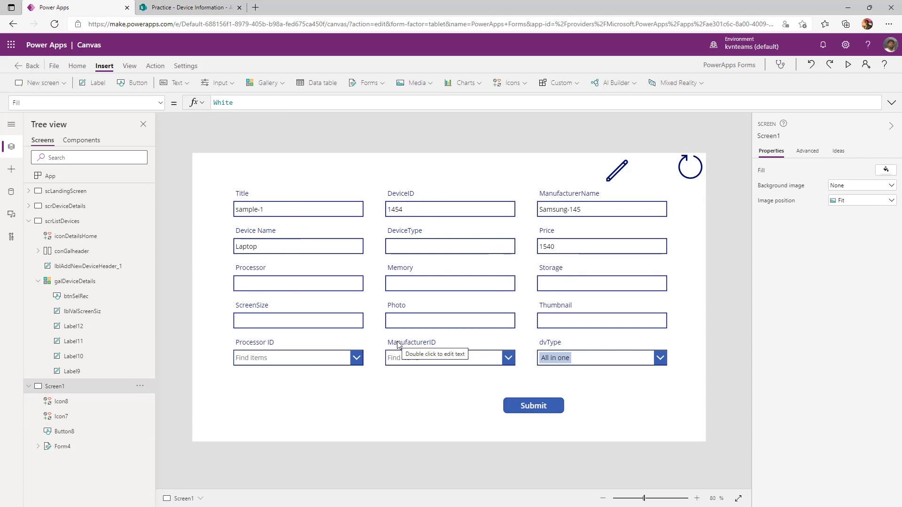
{"action": "left_click", "coordinate": [63, 446]}
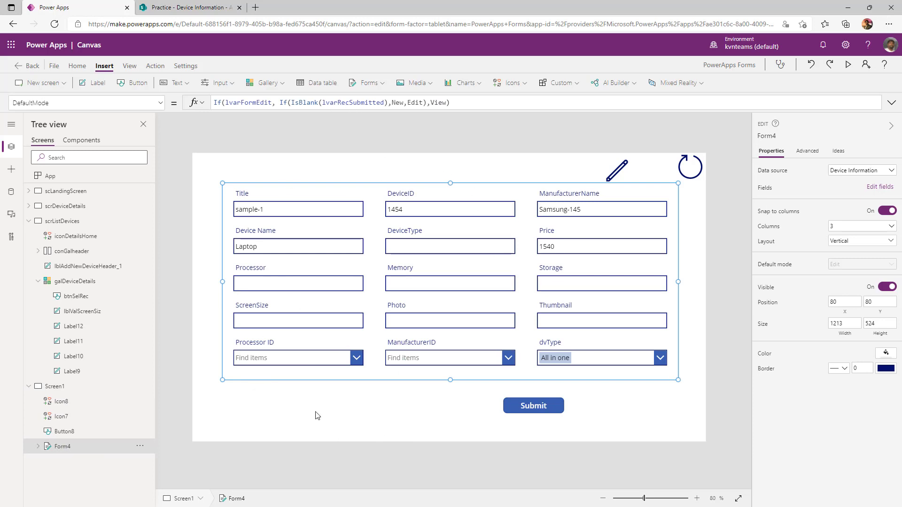
Set Screen1's OnVisible formula to UpdateContext({lvarRecSubmitted:LookUp('Device Information',ID=varSelRecID)})
{"action": "left_click", "coordinate": [162, 431]}
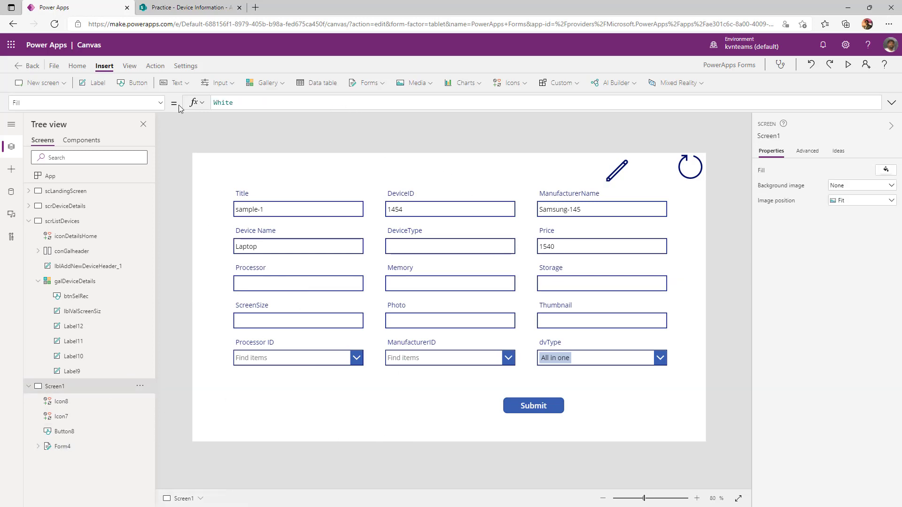
{"action": "left_click", "coordinate": [161, 103]}
{"action": "left_click", "coordinate": [67, 270]}
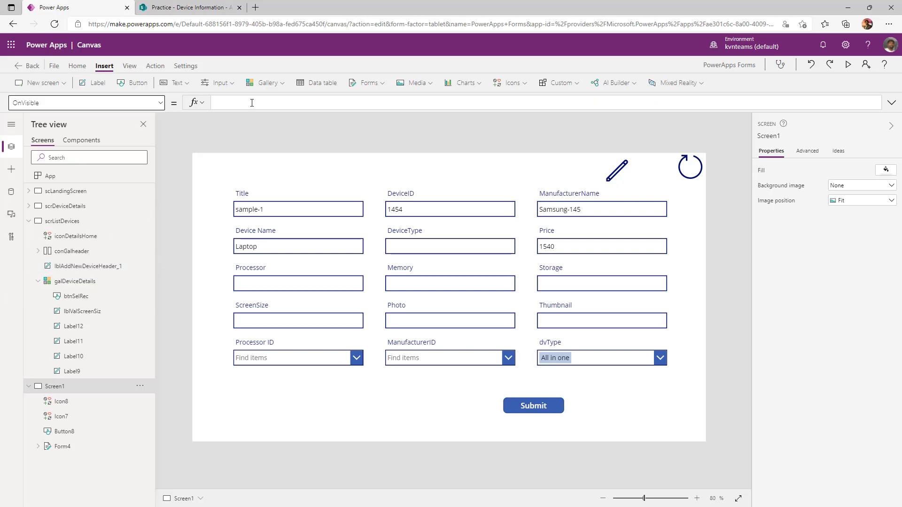
{"action": "type", "text": "u"}
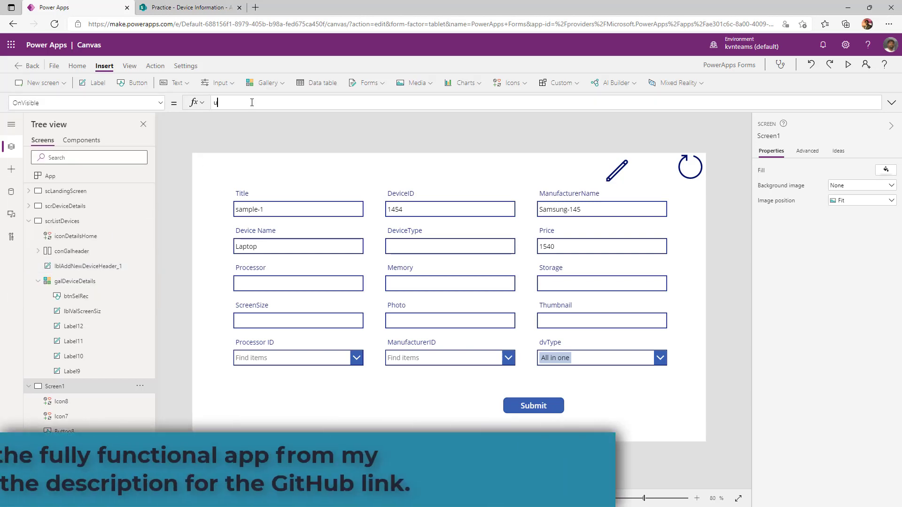
{"action": "type", "text": "pdateContext("}
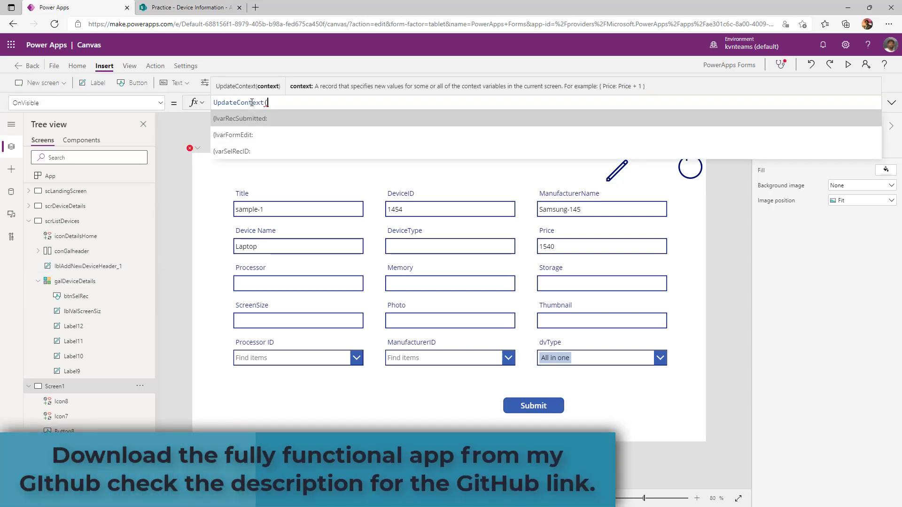
{"action": "type", "text": "{lvarRecSubmitted:look"}
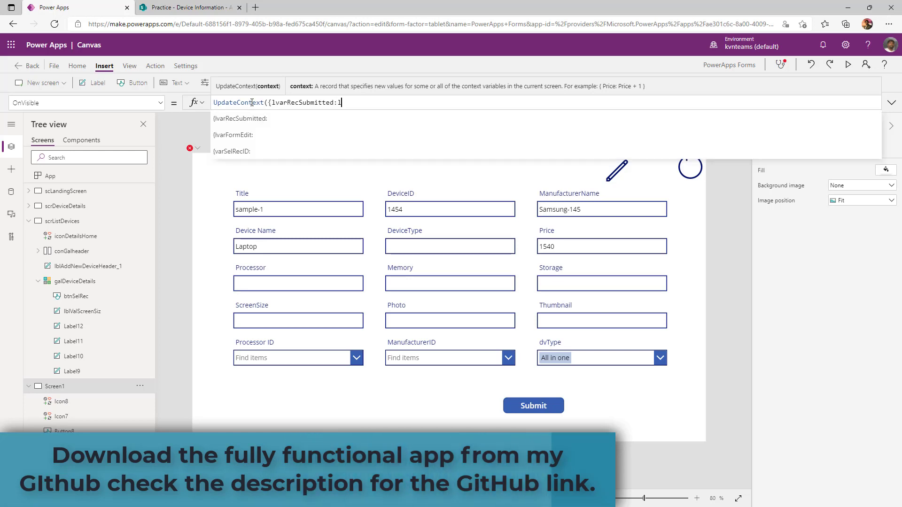
{"action": "key", "text": "Tab"}
{"action": "key", "text": "Down"}
{"action": "key", "text": "Down"}
{"action": "key", "text": "Tab"}
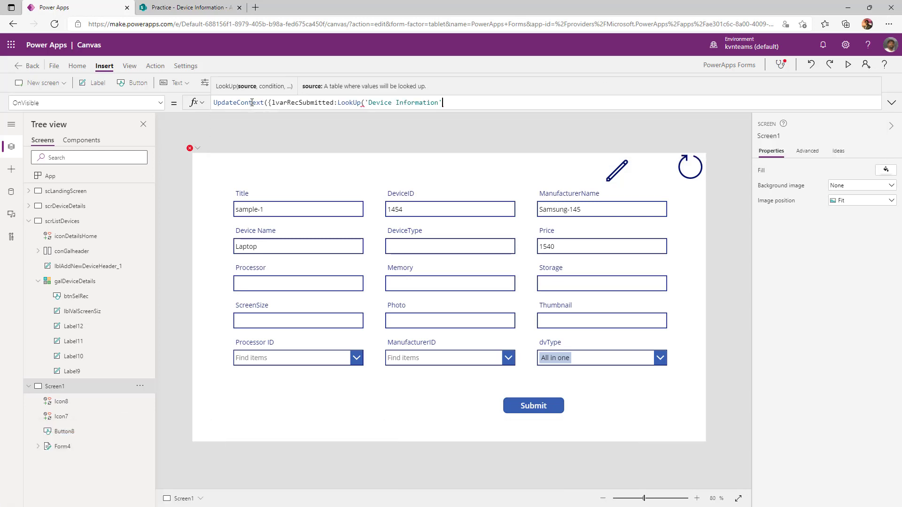
{"action": "type", "text": ",ID"}
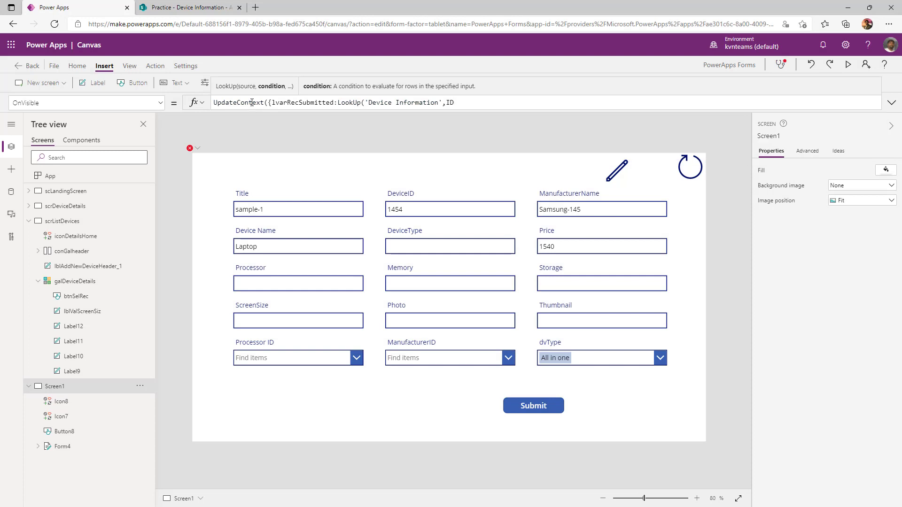
{"action": "type", "text": "=varSelRecID)}"}
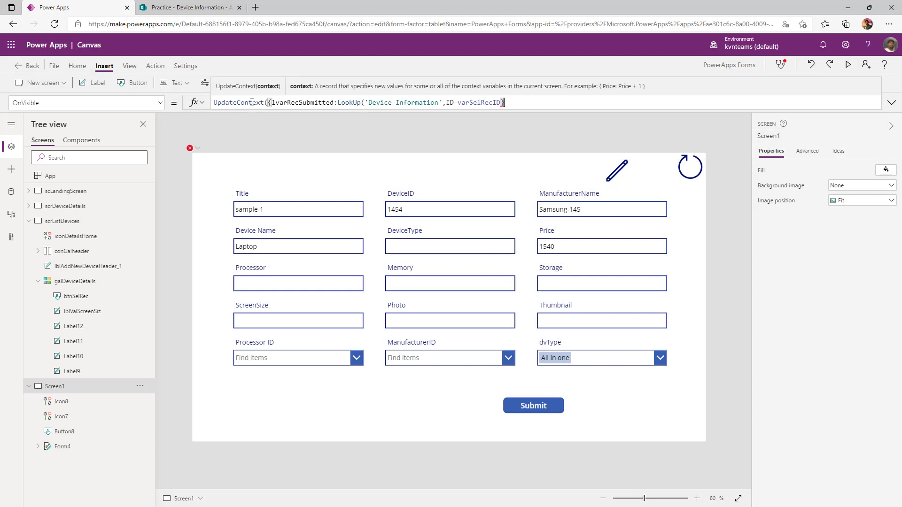
{"action": "type", "text": ")"}
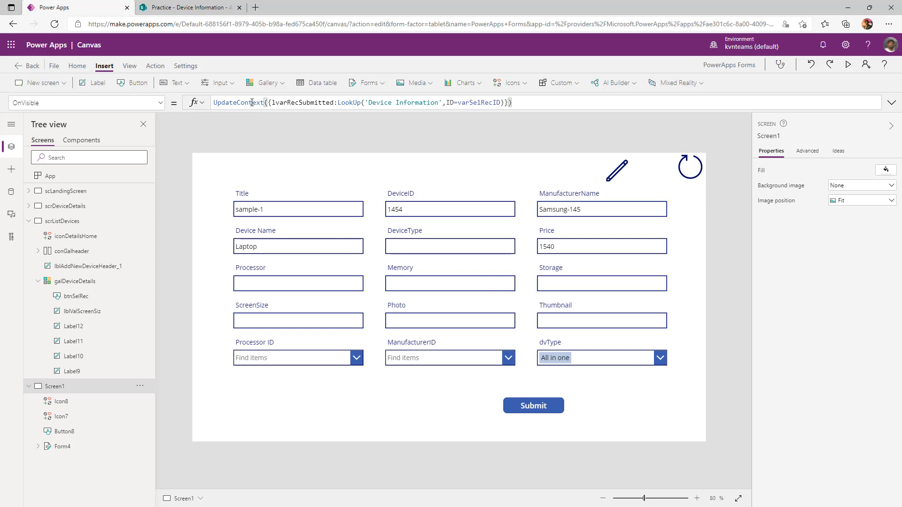
Open the Acer - Aspire M record in the form from the scrListDevices gallery and preview the app
{"action": "left_click", "coordinate": [82, 221]}
{"action": "left_click", "coordinate": [275, 240], "text": "alt"}
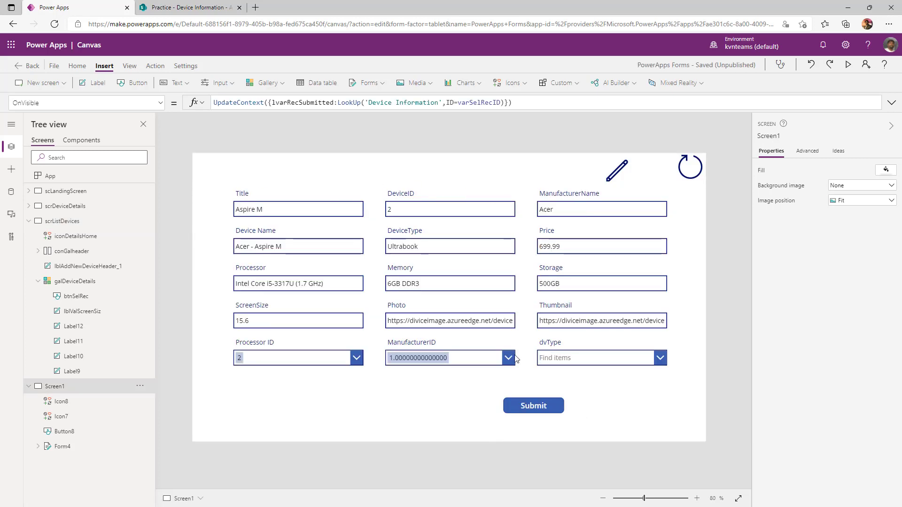
{"action": "key", "text": "F5"}
Submit the record with its Title changed to Aspire M-1, and return the form to edit mode before ending the preview
{"action": "left_click", "coordinate": [203, 146]}
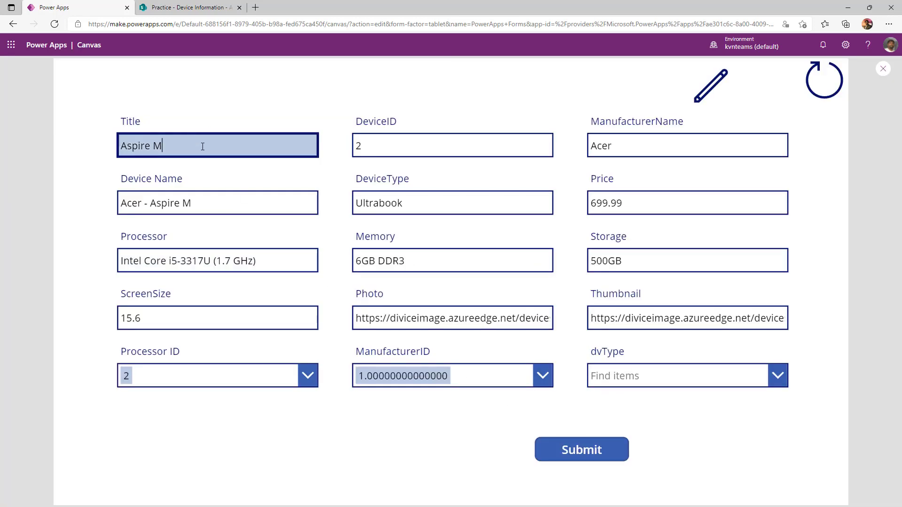
{"action": "left_click", "coordinate": [585, 458]}
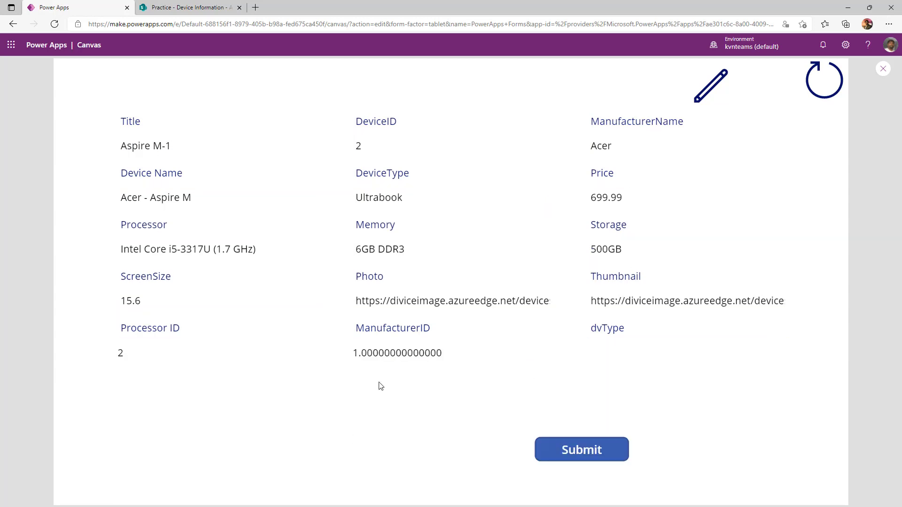
{"action": "left_click", "coordinate": [721, 80]}
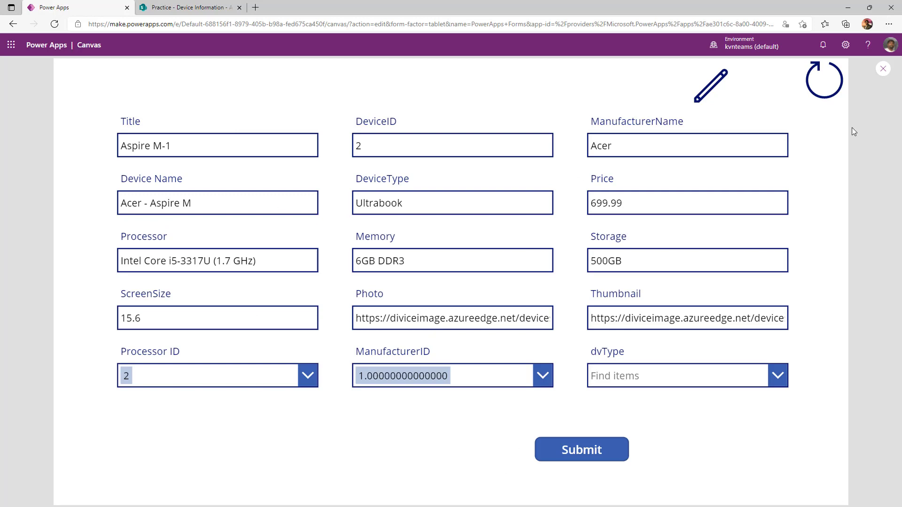
{"action": "key", "text": "Escape"}
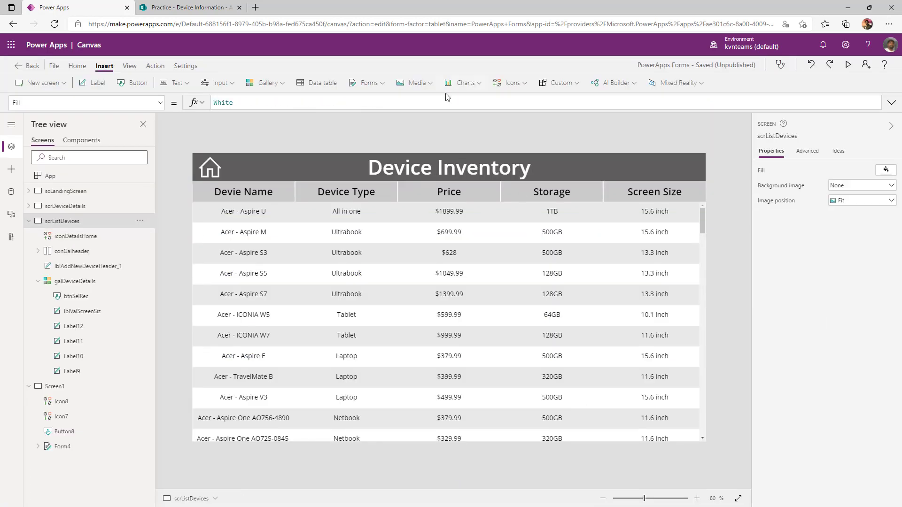
Insert an Add icon on scrListDevices and place it near the right end of the Device Inventory header, at about X 1198, Y 5
{"action": "left_click", "coordinate": [511, 83]}
{"action": "left_click", "coordinate": [517, 117]}
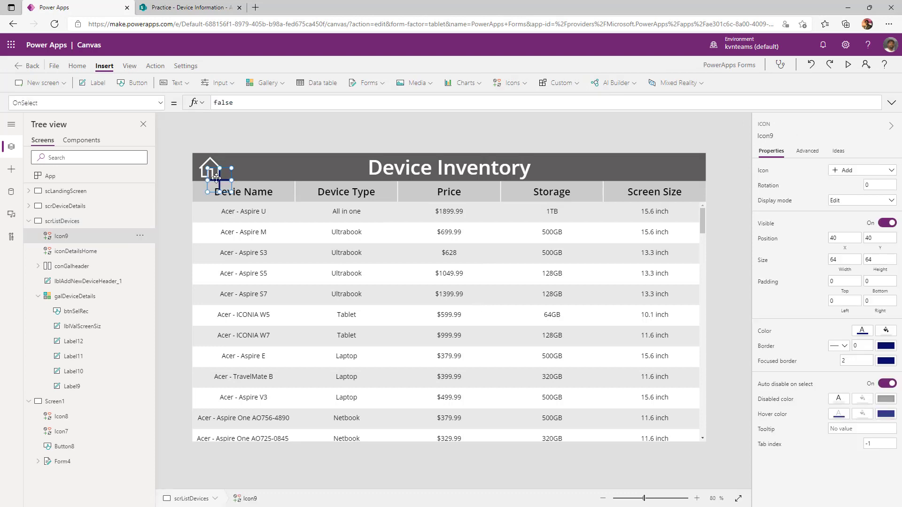
{"action": "left_click_drag", "start_coordinate": [216, 178], "coordinate": [653, 166]}
Set the Add icon's OnSelect formula to Navigate(Screen1,ScreenTransition.None,{varSelRecID:0})
{"action": "double_click", "coordinate": [278, 100]}
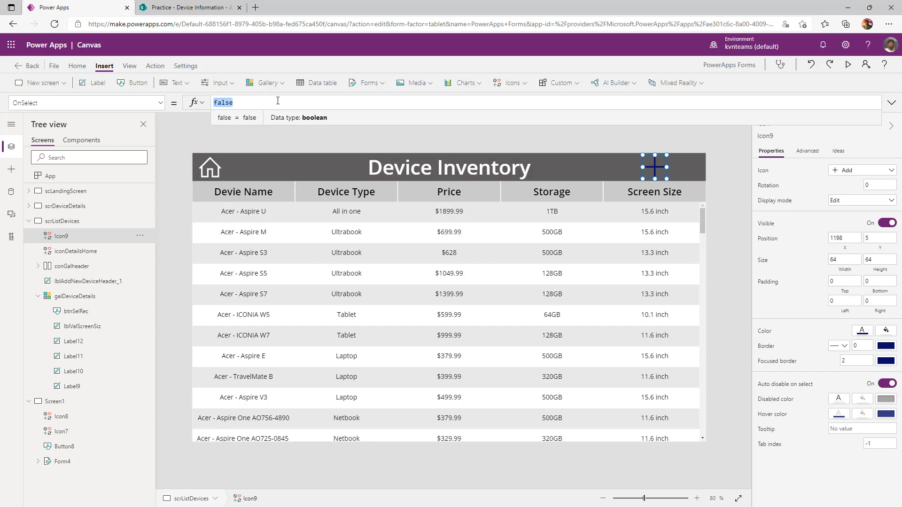
{"action": "type", "text": "Navigate(Screen1,ScreenTransition.None,"}
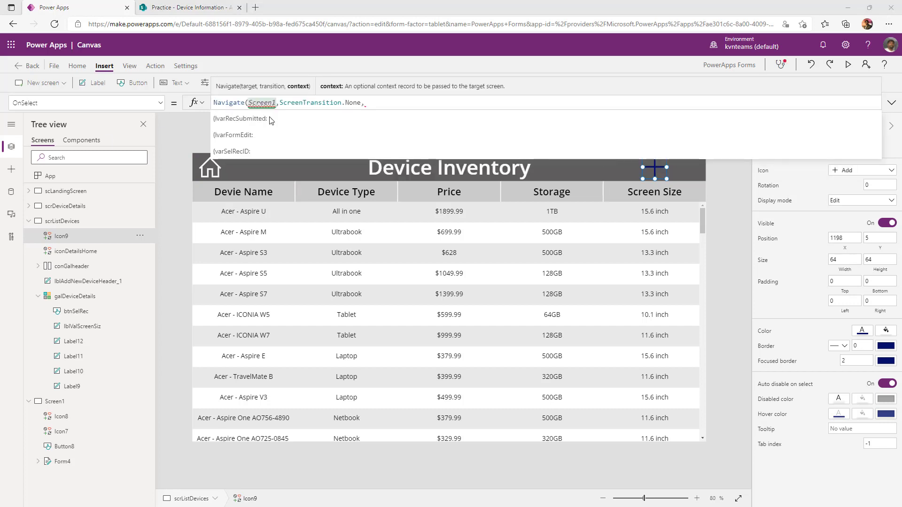
{"action": "left_click", "coordinate": [272, 152]}
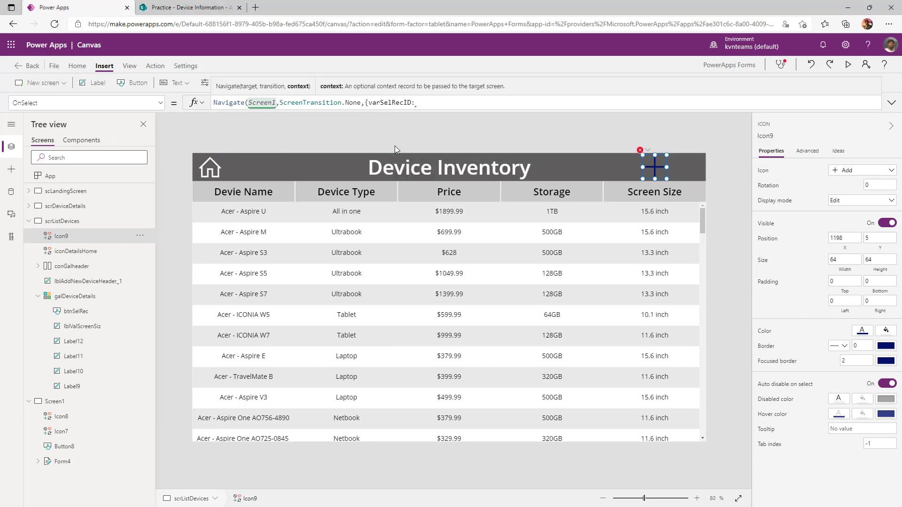
{"action": "type", "text": "0})"}
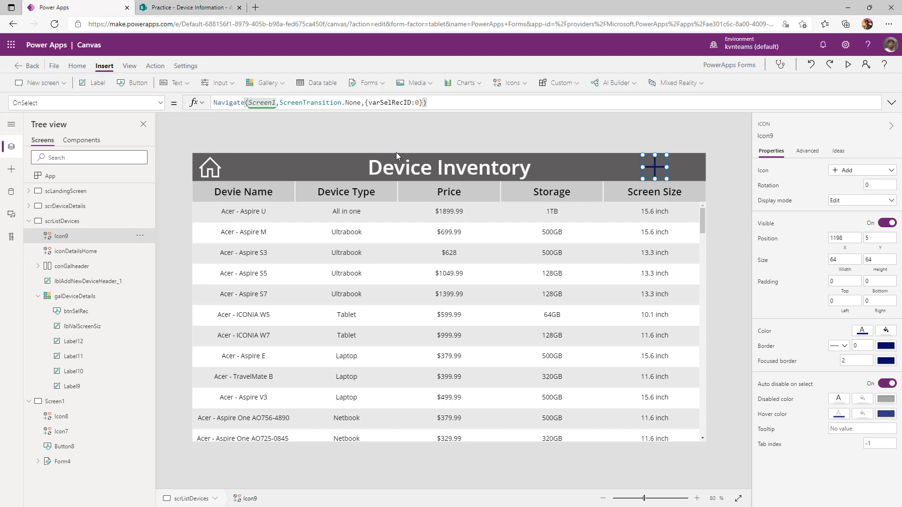
Open the form through the new Add icon and check the IsBlank(lvarRecSubmitted) condition in Form4's DefaultMode formula
{"action": "left_click", "coordinate": [659, 174], "text": "alt"}
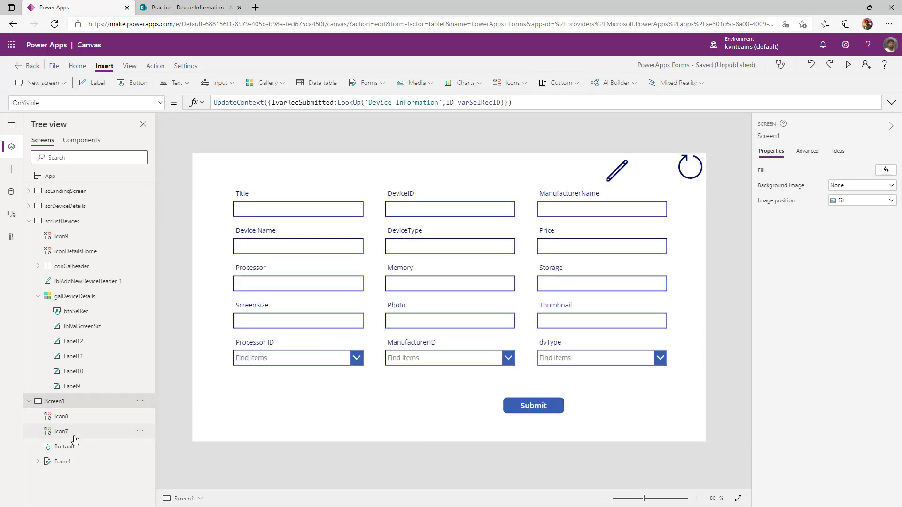
{"action": "left_click", "coordinate": [70, 462]}
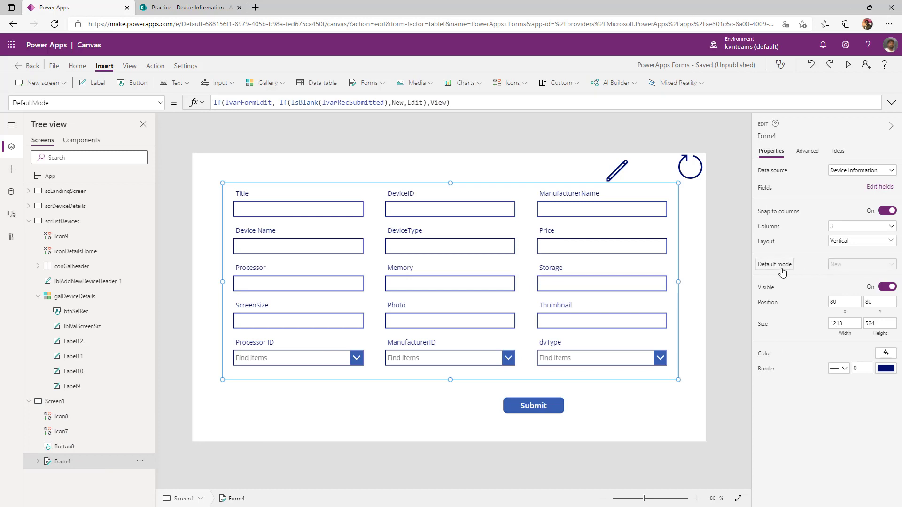
{"action": "left_click", "coordinate": [342, 102]}
{"action": "double_click", "coordinate": [341, 102]}
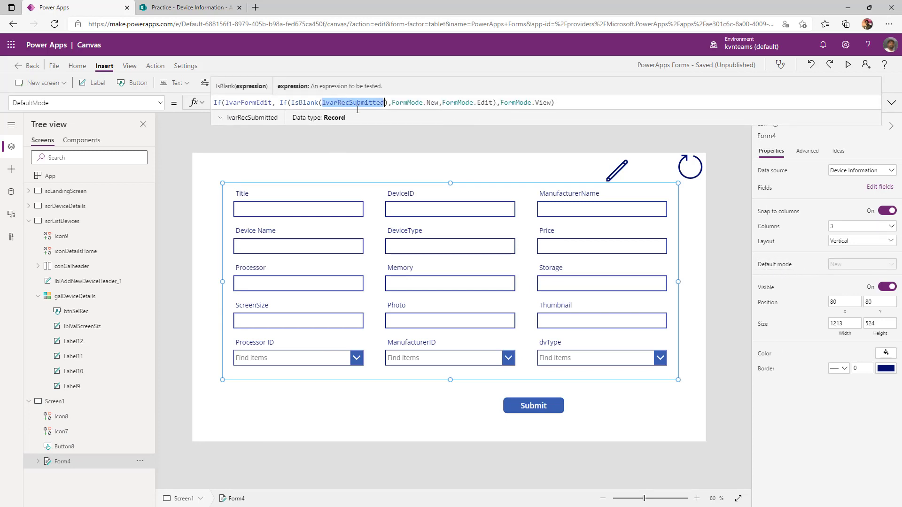
Examine the FormMode.New and FormMode.Edit branches of Form4's DefaultMode formula, and preview the blank form
{"action": "left_click_drag", "start_coordinate": [393, 102], "coordinate": [438, 102]}
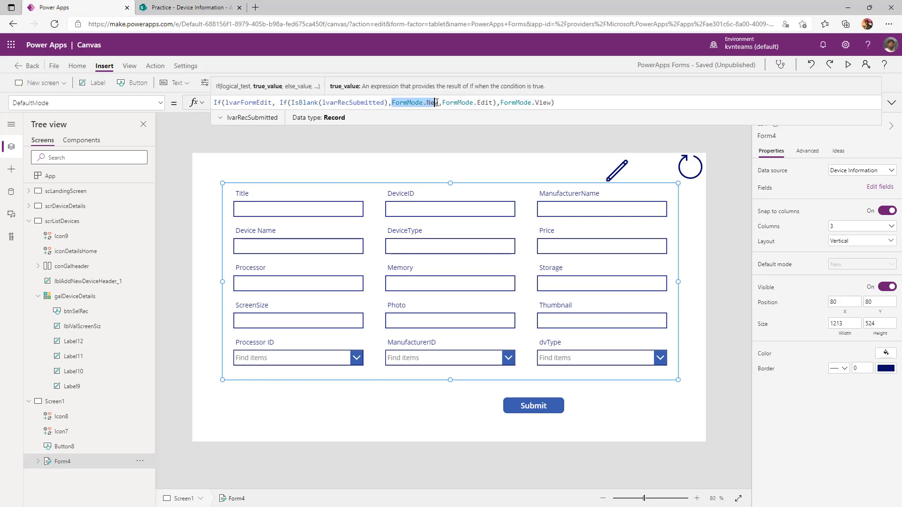
{"action": "double_click", "coordinate": [364, 102]}
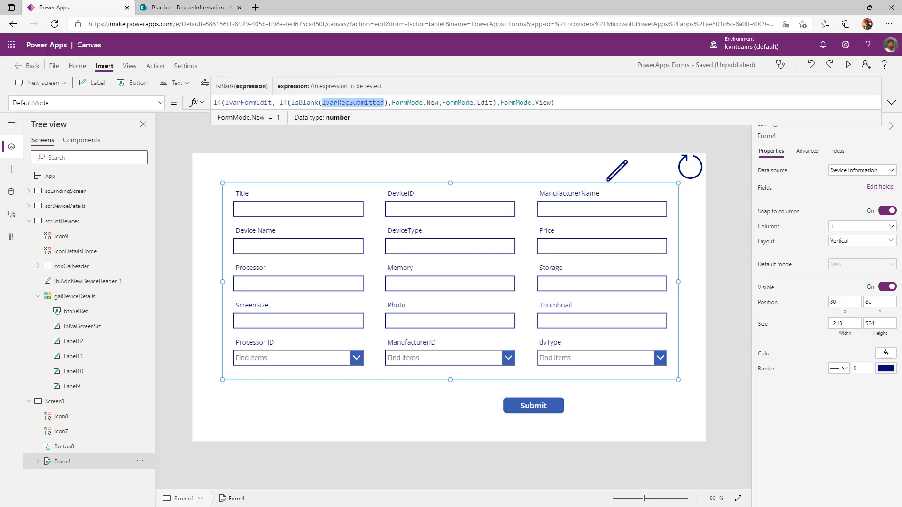
{"action": "left_click", "coordinate": [484, 103]}
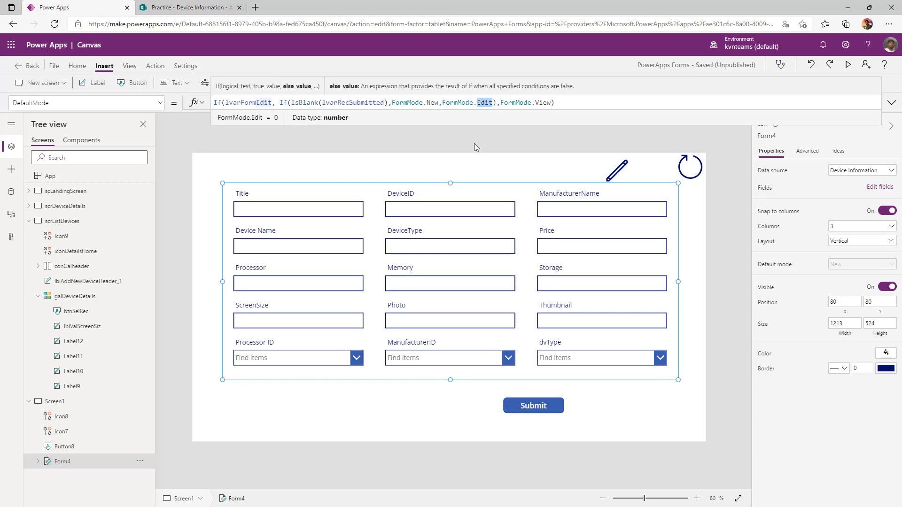
{"action": "left_click", "coordinate": [474, 142]}
{"action": "left_click", "coordinate": [847, 65]}
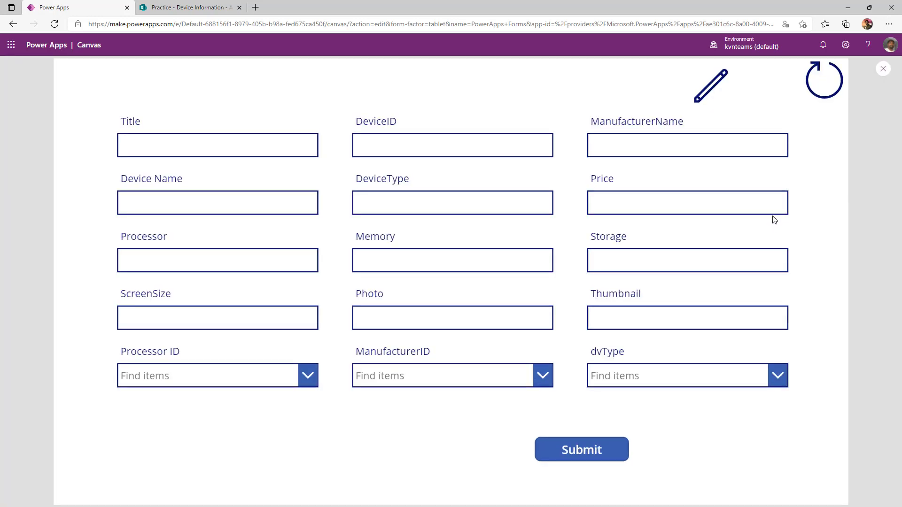
{"action": "key", "text": "Escape"}
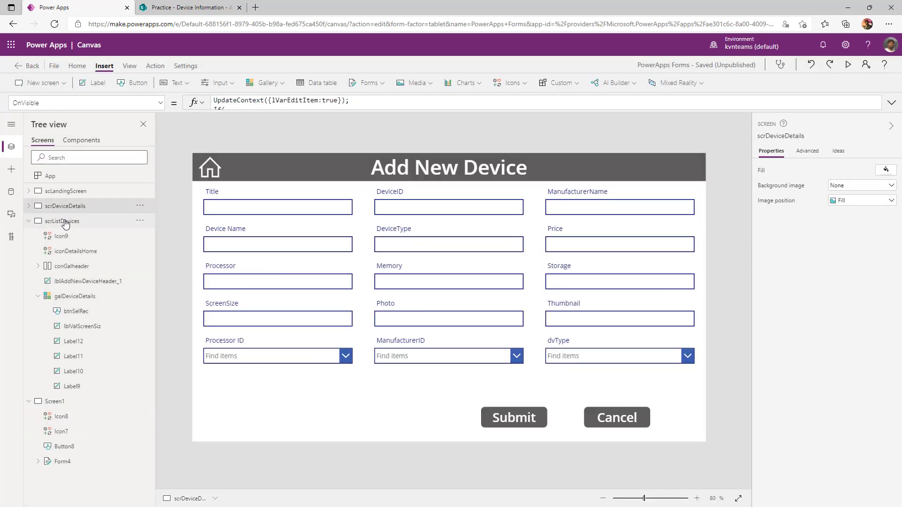
Test opening the form from scrListDevices, first with the Acer - Aspire M record and again for a new record through the Add icon
{"action": "left_click", "coordinate": [65, 223]}
{"action": "key", "text": "F5"}
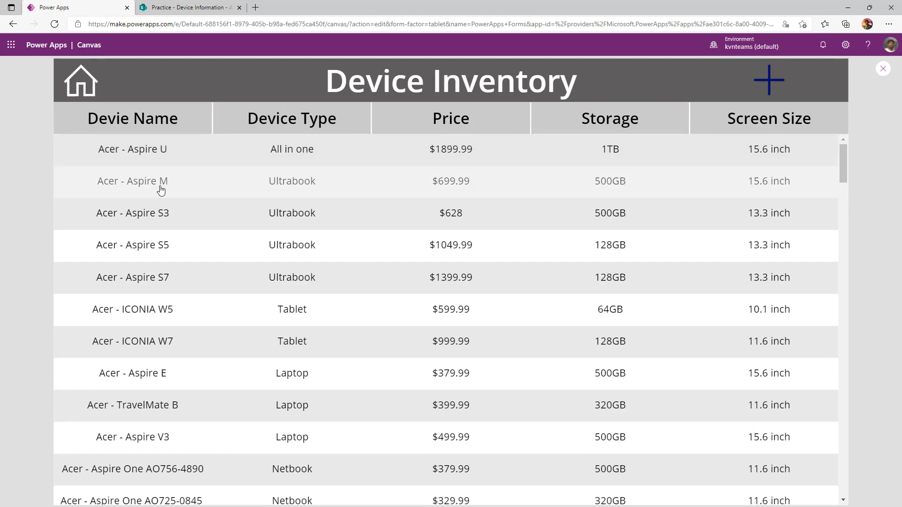
{"action": "left_click", "coordinate": [161, 190]}
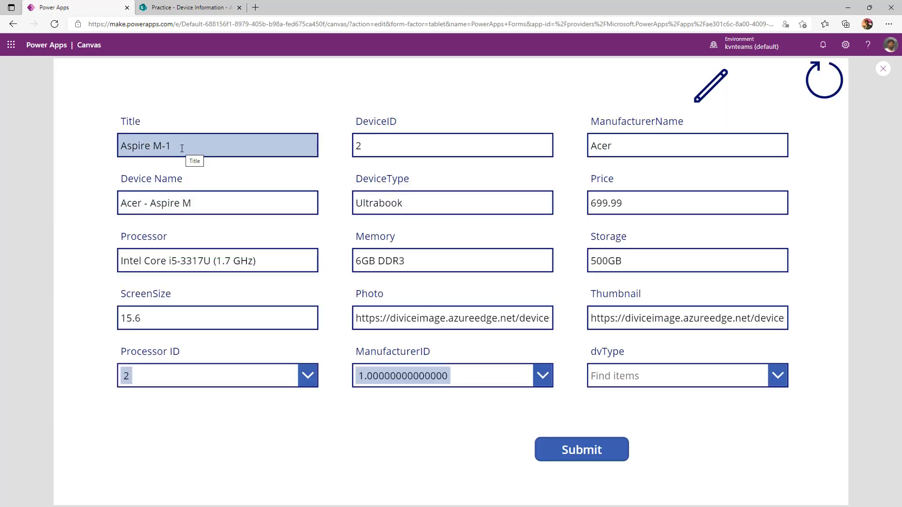
{"action": "key", "text": "Escape"}
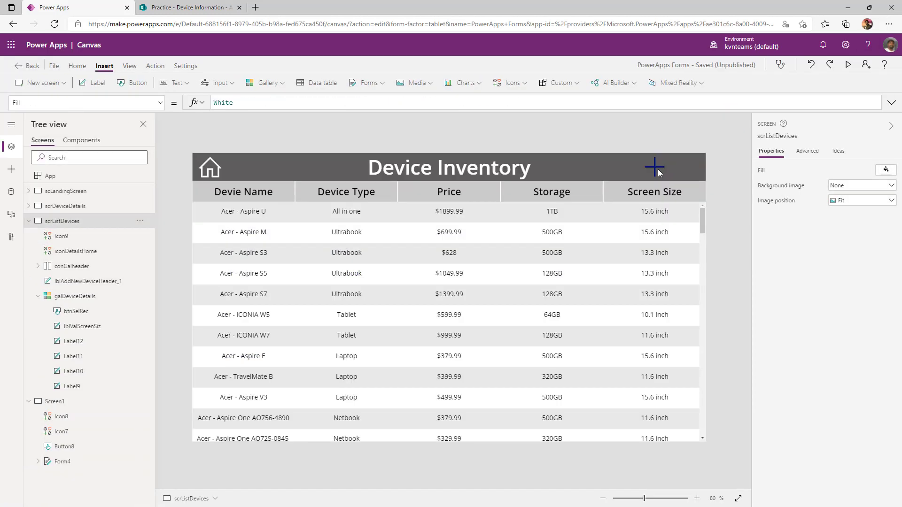
{"action": "left_click", "coordinate": [656, 170], "text": "alt"}
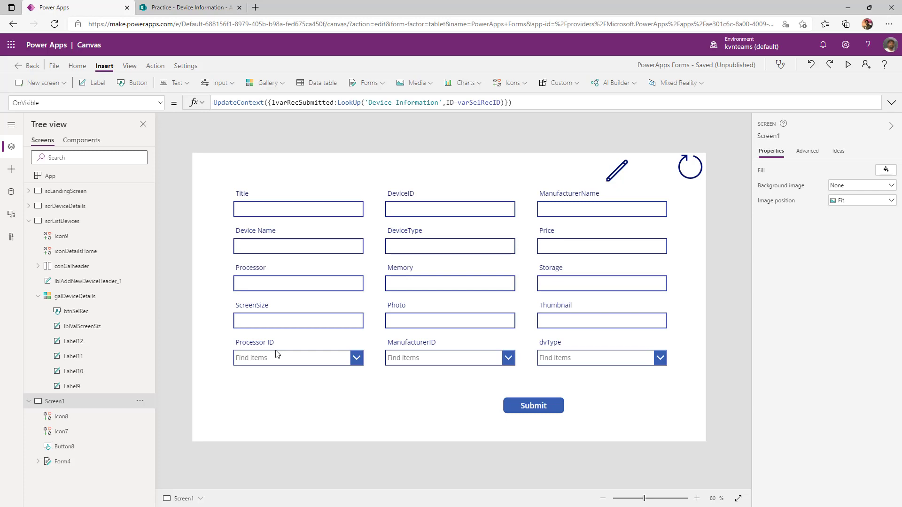
Open the scrDeviceDetails screen to view its Add New Device form
{"action": "left_click", "coordinate": [65, 206]}
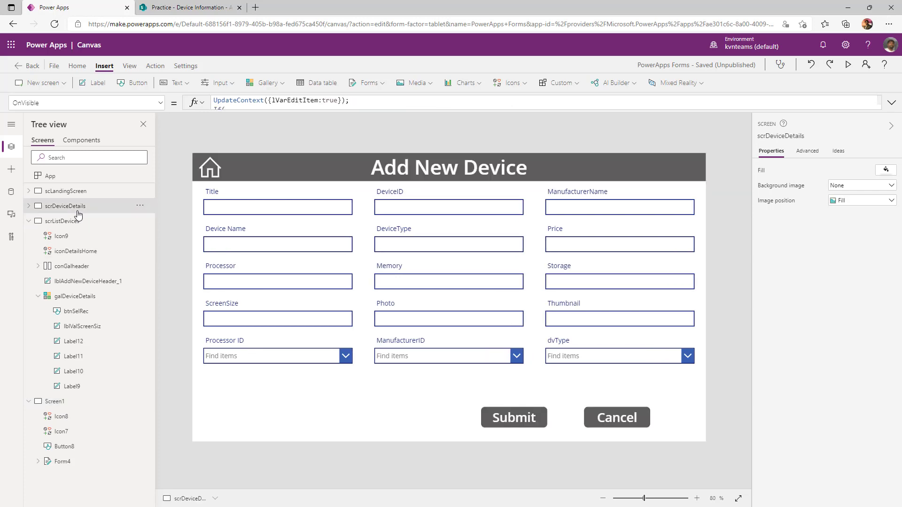